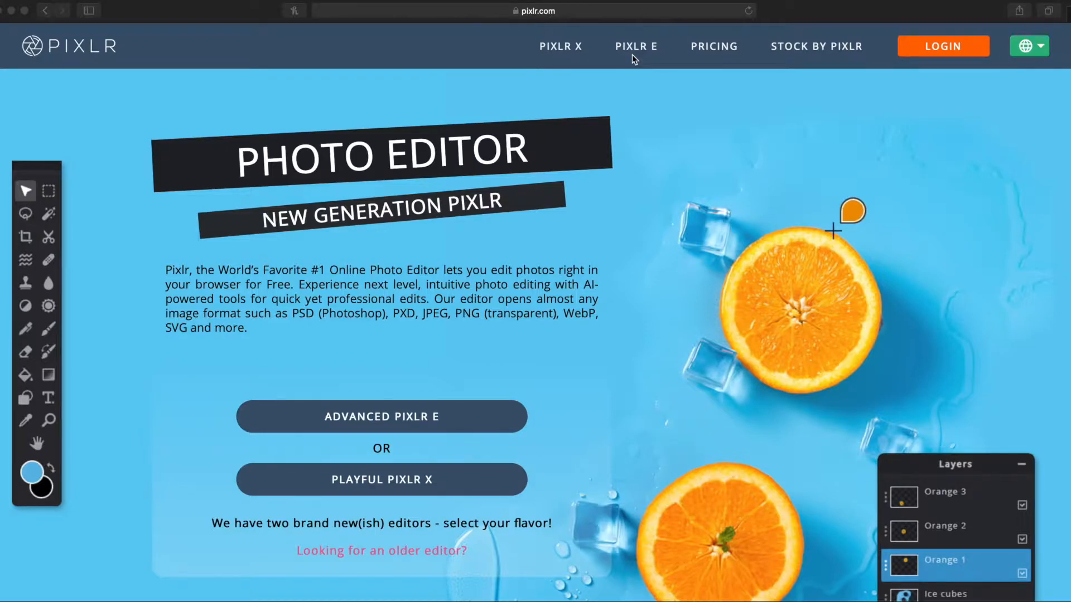
- Create a new Full HD (1920x1080) image in Pixlr E, replacing its default name with a personalized doodle title
left_click(637, 48)
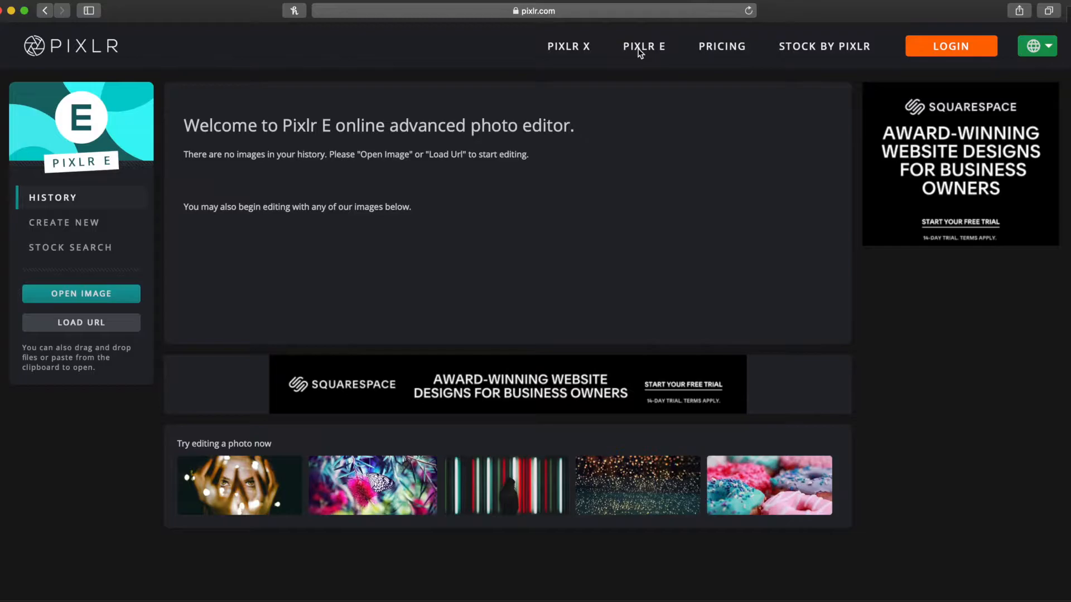
left_click(74, 226)
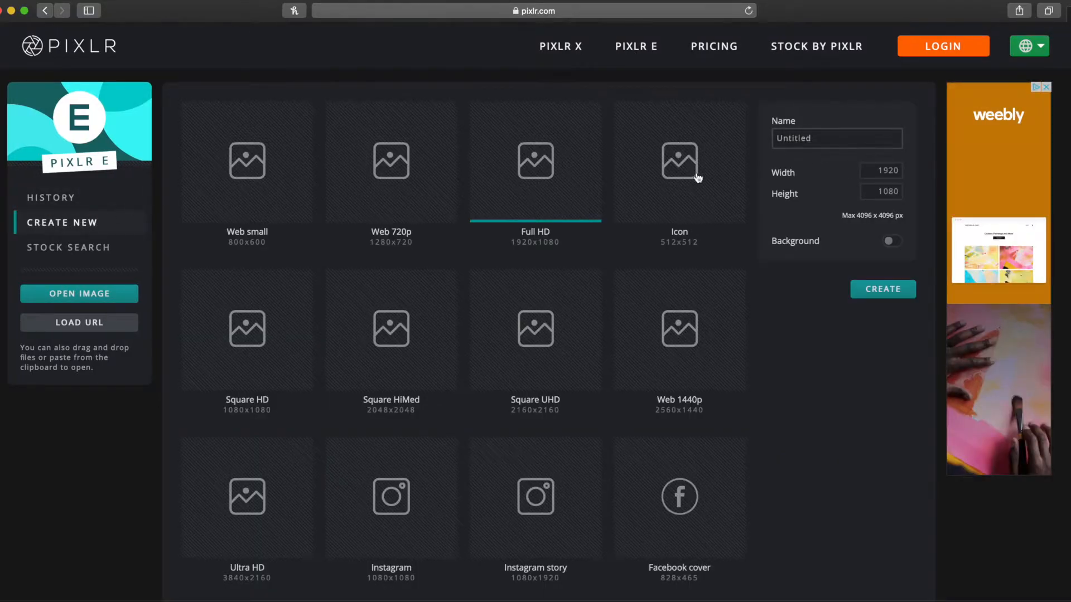
left_click(557, 175)
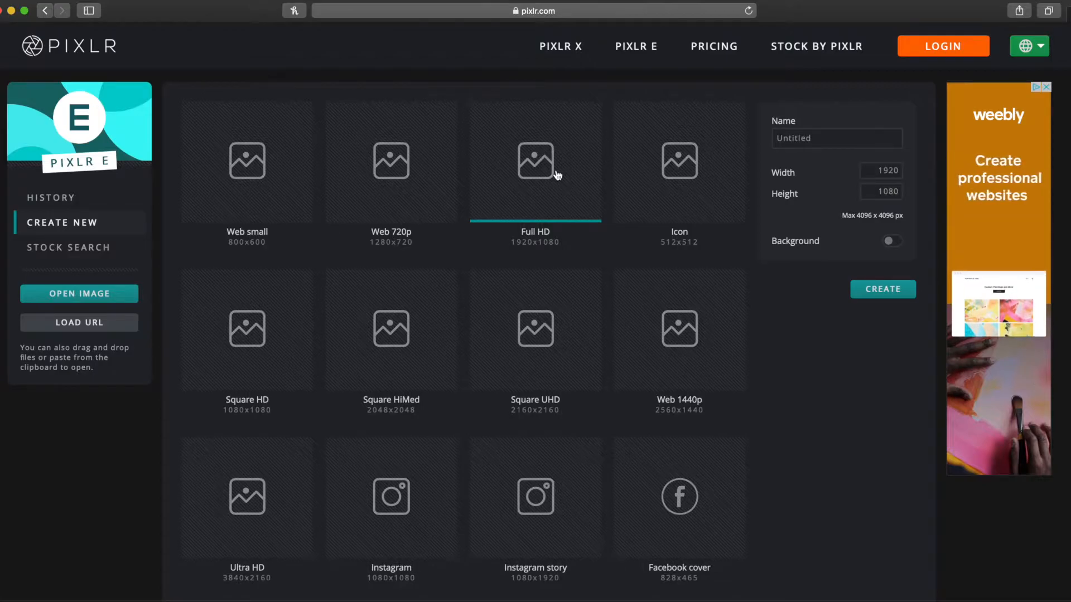
left_click(851, 143)
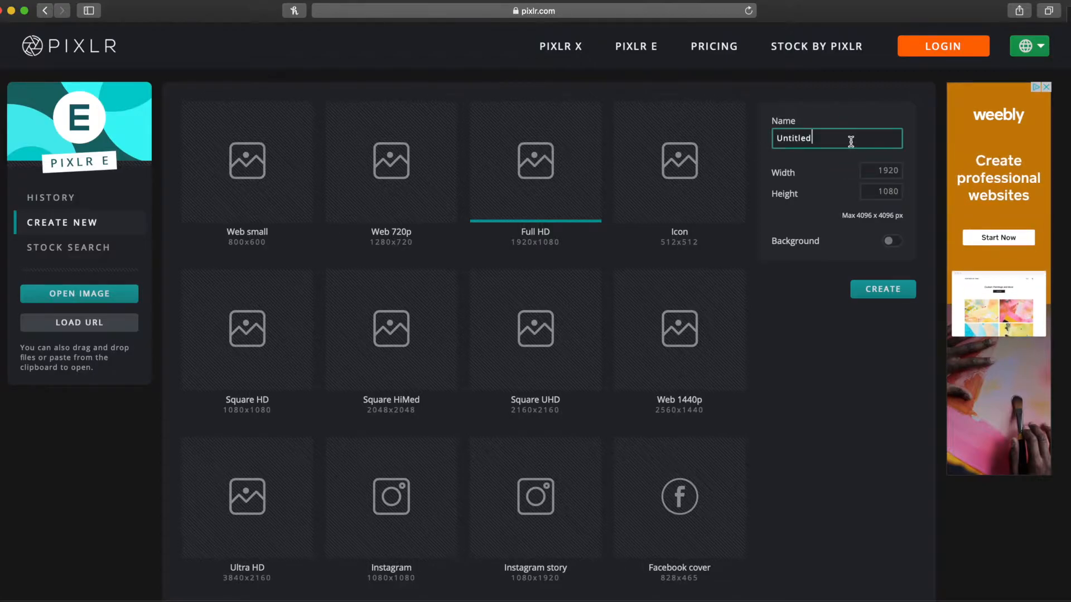
key("BackSpace")
key("BackSpace")
key("BackSpace")
key("BackSpace")
type("Greg's Dood")
left_click(885, 291)
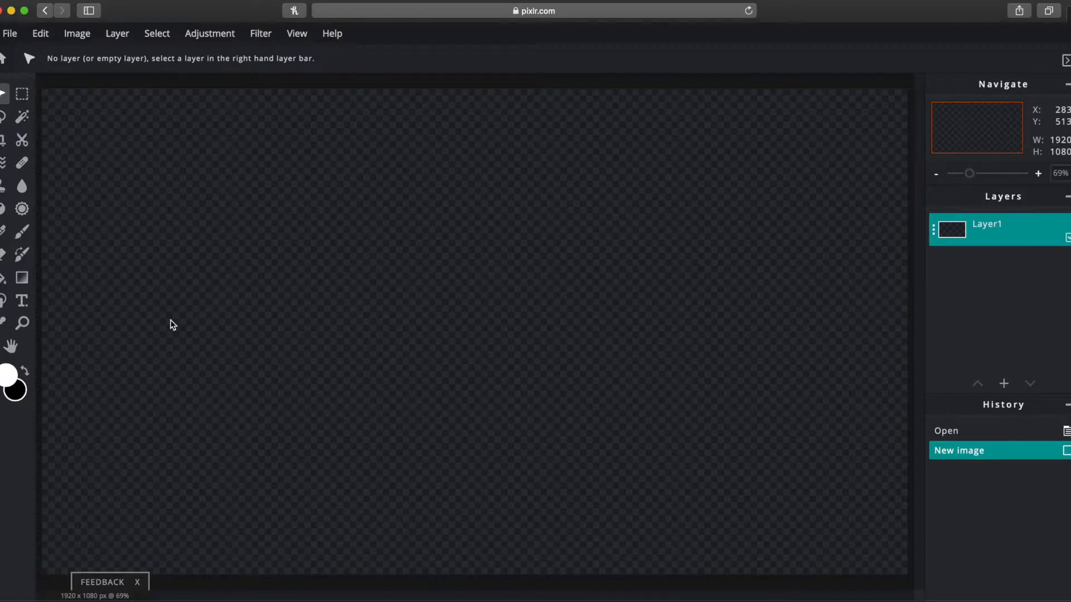
- Fill the empty canvas with white and add a new layer above it
left_click(3, 281)
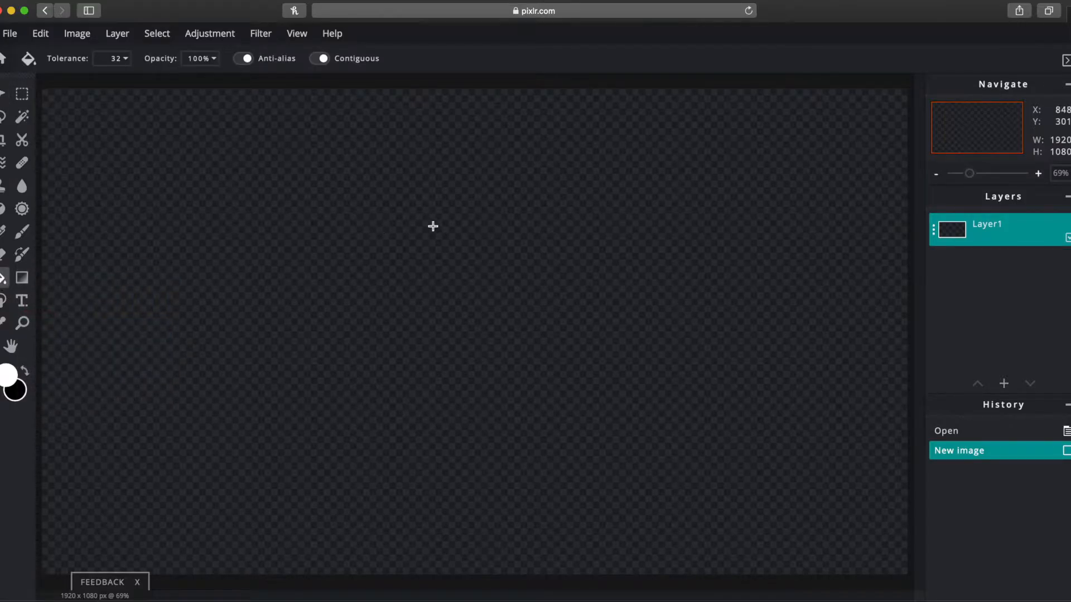
left_click(459, 231)
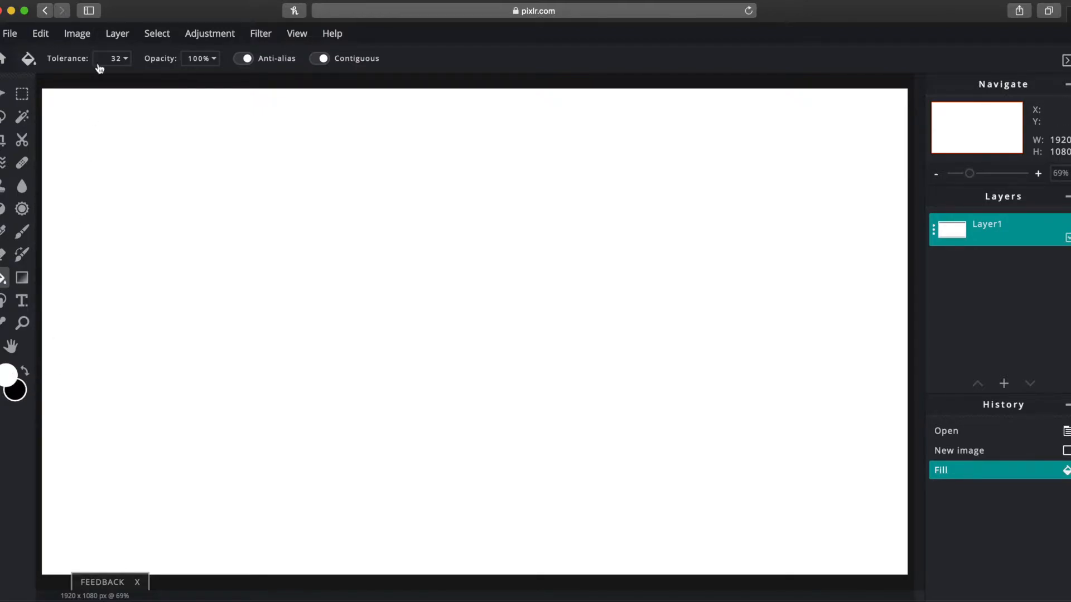
left_click(118, 35)
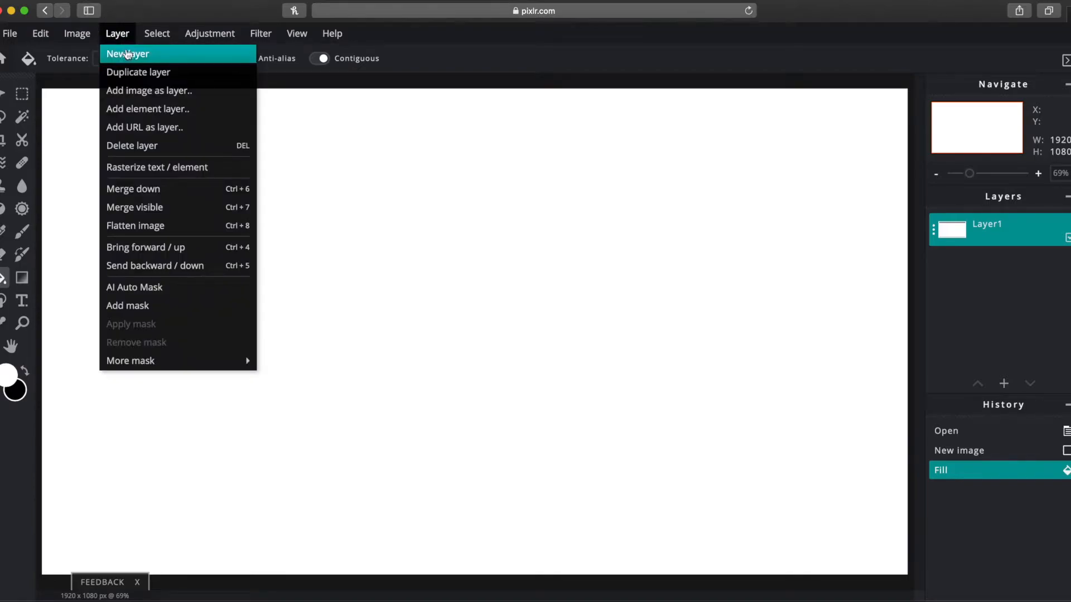
left_click(177, 54)
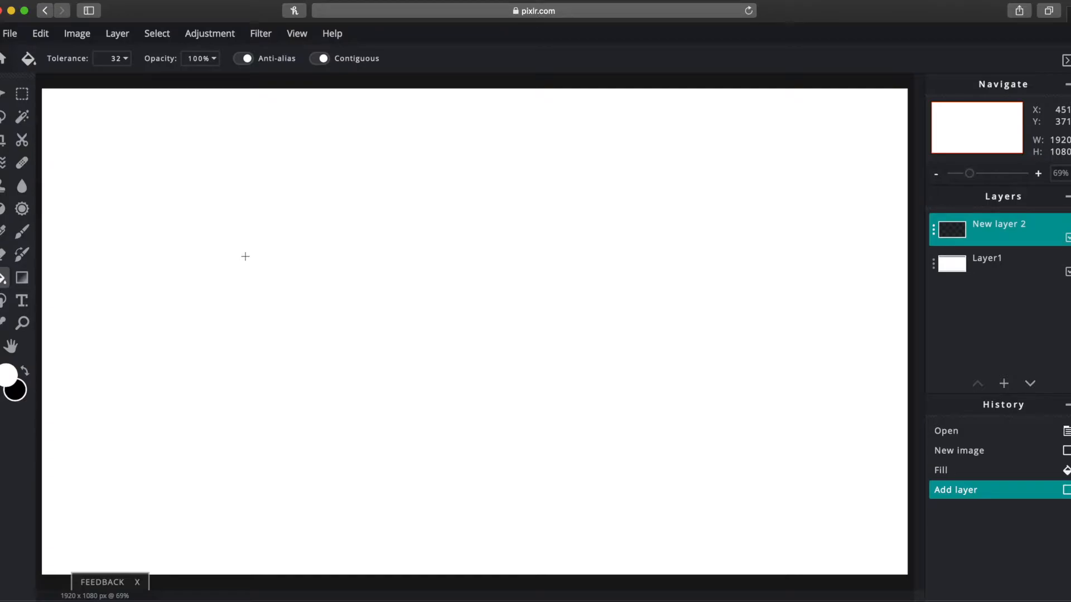
- Set the foreground color to bright green, RGB 22, 228, 50
left_click(25, 372)
left_click(8, 375)
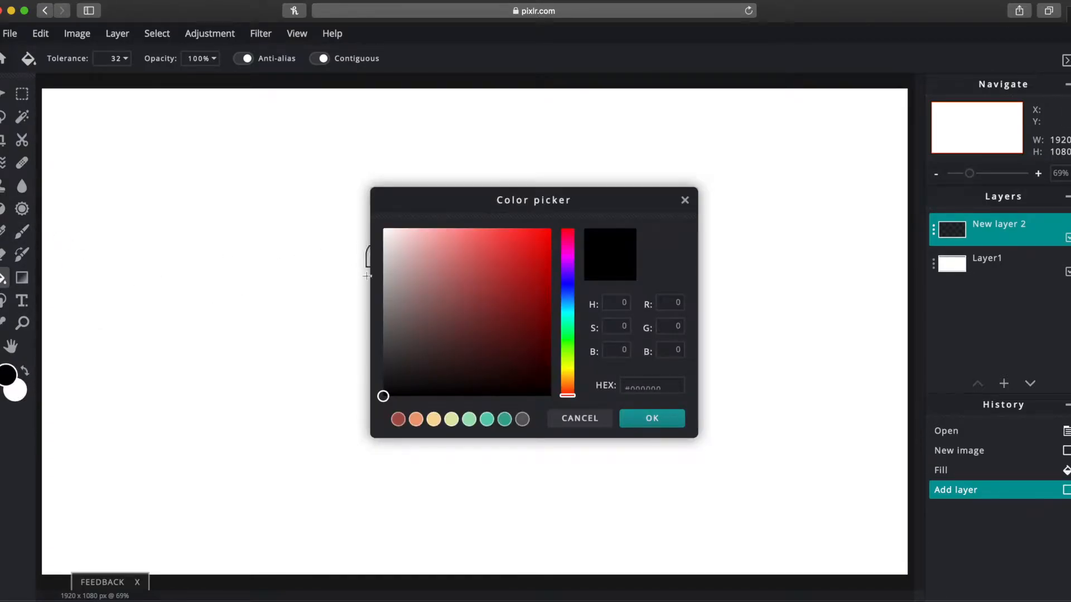
left_click(568, 336)
left_click(534, 246)
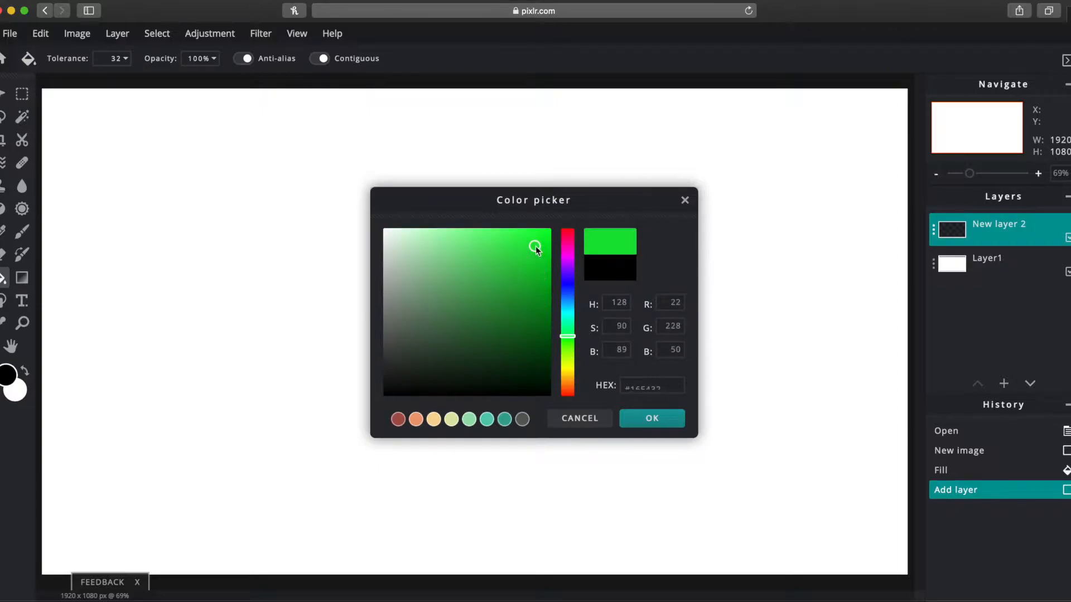
left_click(654, 421)
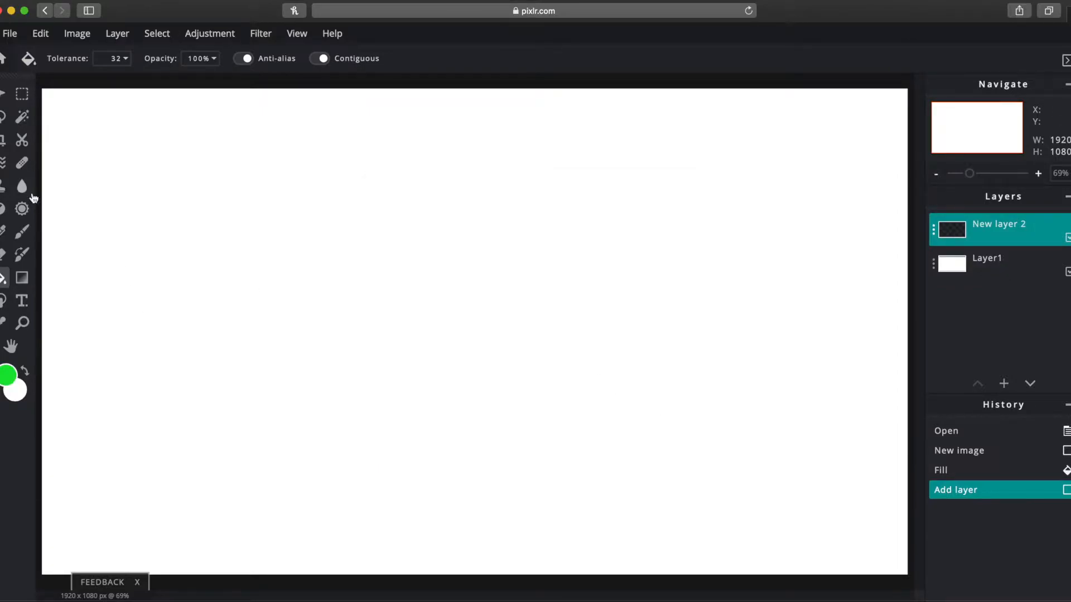
- Set up the Brush tool with a size of 36 px, 10% softness and 94% opacity
left_click(22, 231)
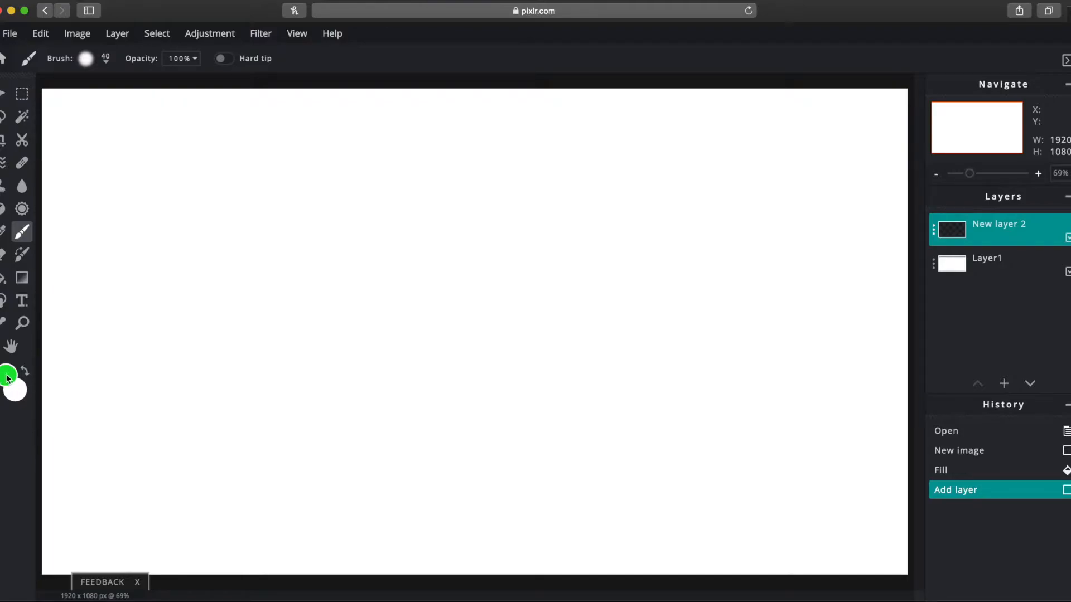
left_click(106, 63)
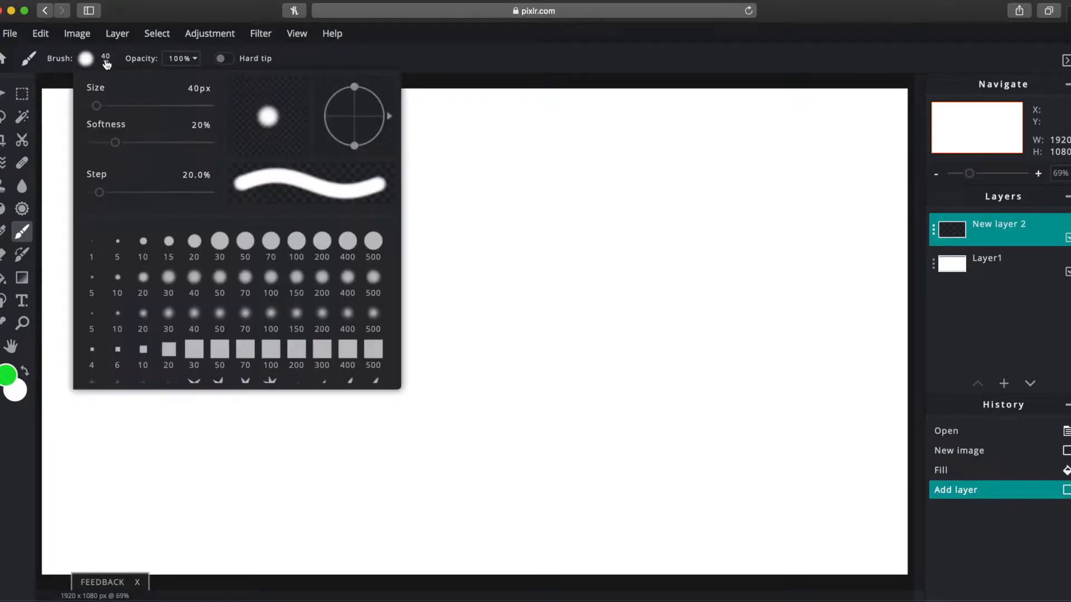
left_click_drag(97, 106, 97, 107)
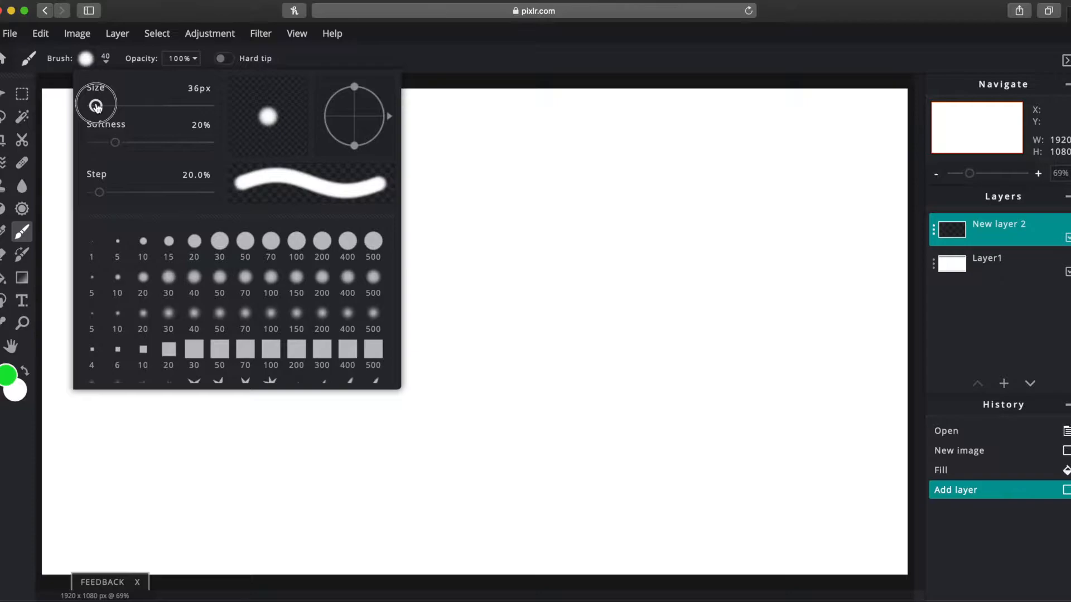
left_click_drag(113, 143, 105, 149)
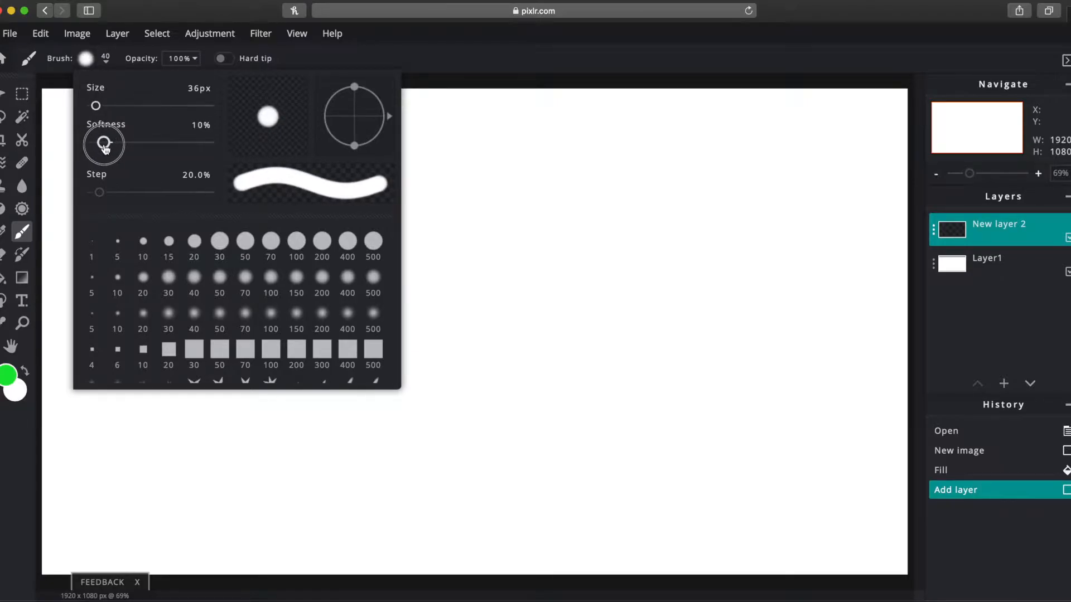
left_click(105, 60)
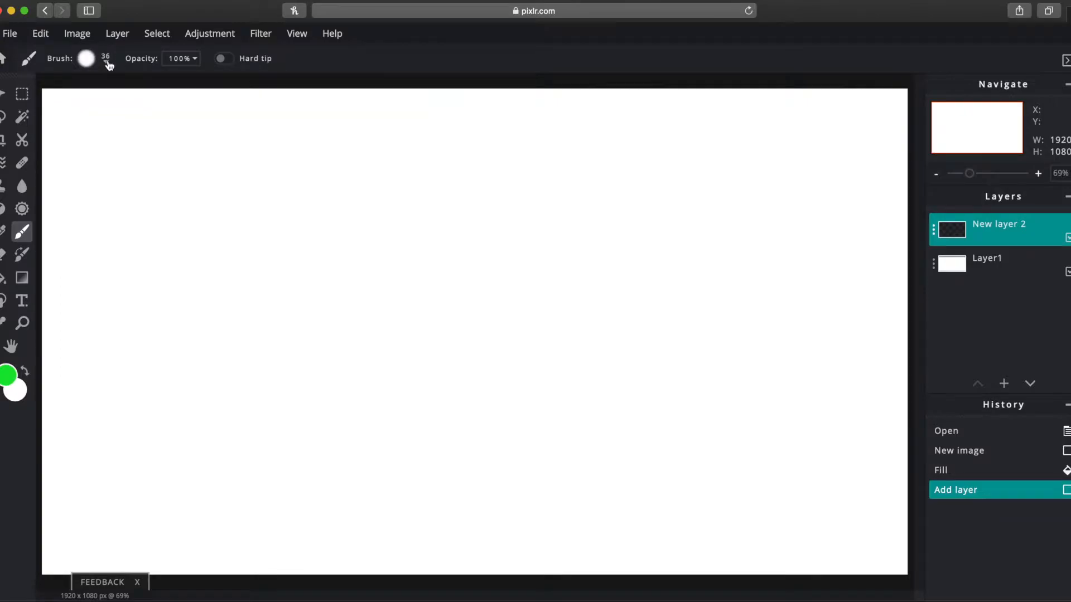
left_click(194, 60)
mouse_move(196, 80)
left_mouse_down()
mouse_move(160, 80)
mouse_move(189, 82)
left_mouse_up()
- Paint a wavy green horizon line across the lower part of the canvas and fill the area beneath it with green
mouse_move(40, 415)
left_mouse_down()
mouse_move(64, 400)
mouse_move(110, 415)
mouse_move(160, 409)
mouse_move(182, 390)
mouse_move(230, 409)
mouse_move(270, 398)
mouse_move(379, 420)
mouse_move(491, 410)
mouse_move(569, 425)
mouse_move(934, 417)
mouse_move(917, 432)
left_mouse_up()
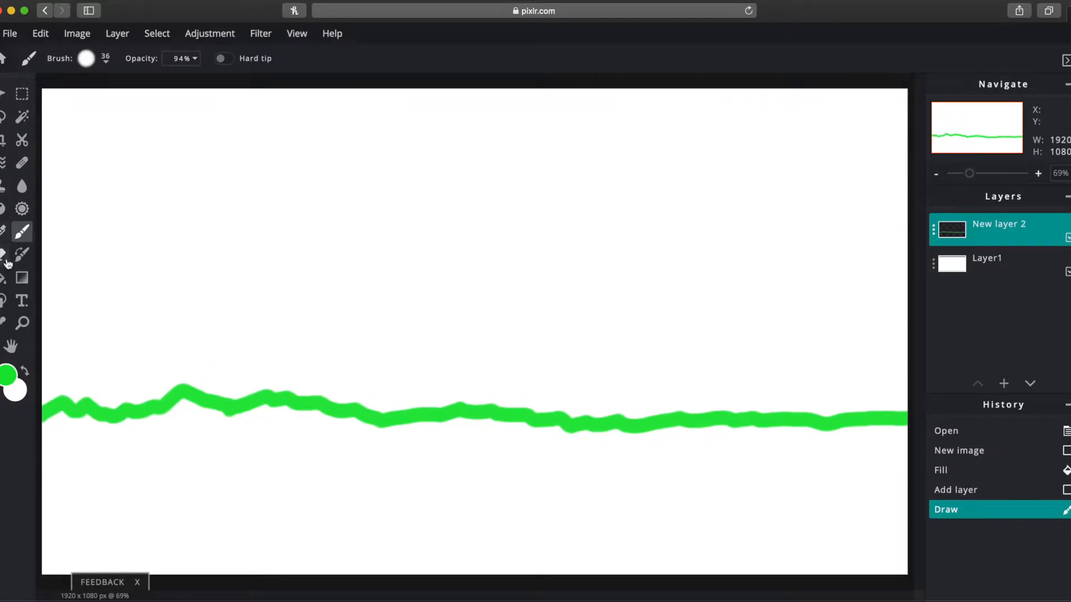
left_click(3, 278)
left_click(409, 500)
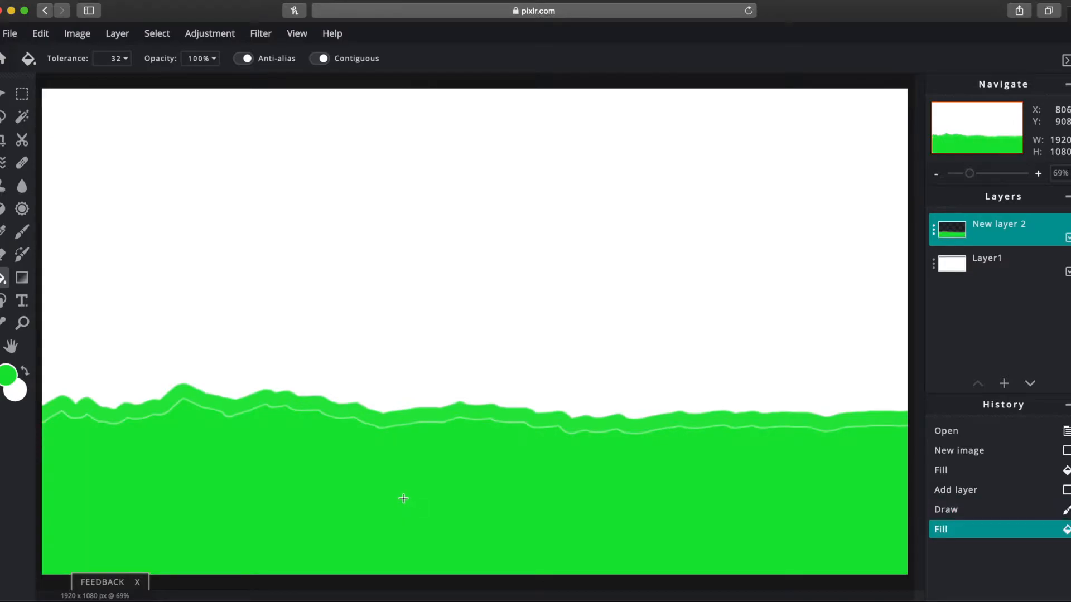
- Brush green over the pale seam between the horizon line and the filled ground across the canvas width
left_click(22, 232)
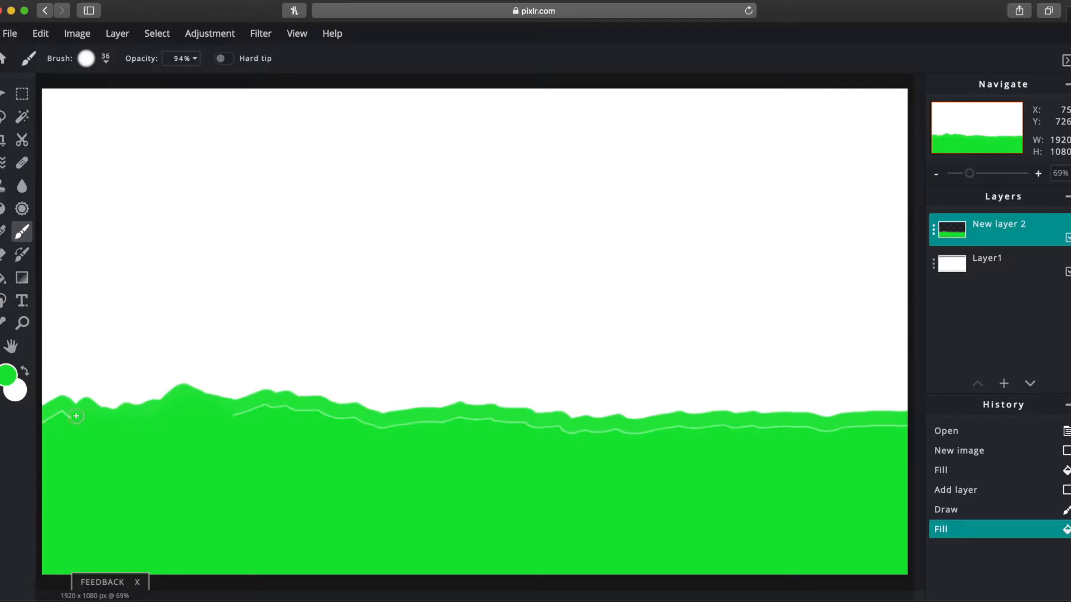
left_click_drag(77, 416, 24, 425)
left_click_drag(283, 408, 343, 423)
mouse_move(473, 421)
left_mouse_down()
mouse_move(516, 413)
mouse_move(580, 423)
mouse_move(530, 427)
mouse_move(632, 435)
left_mouse_up()
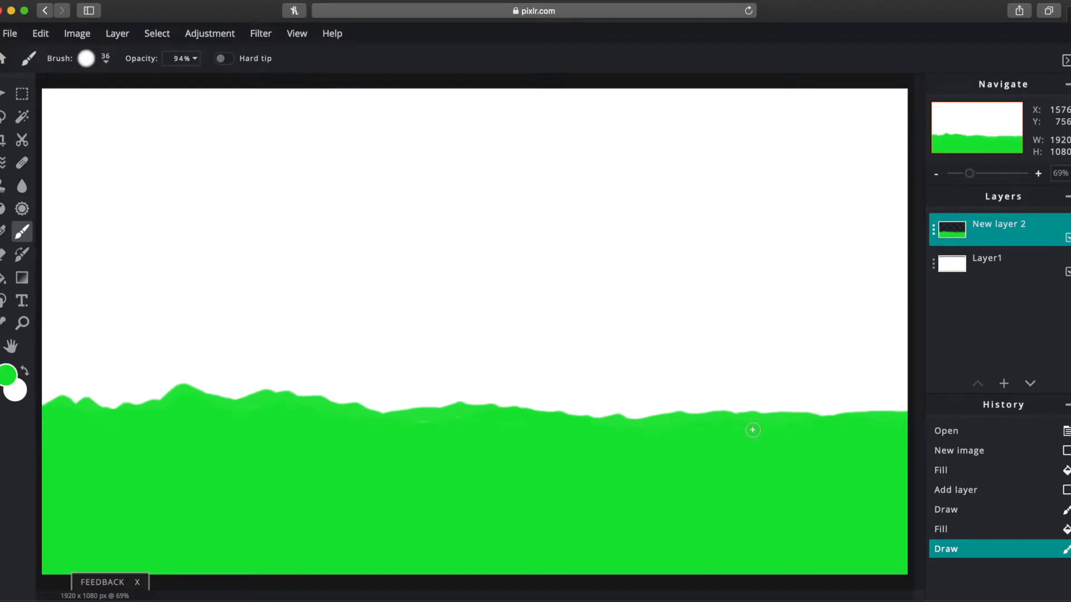
left_click_drag(752, 430, 725, 437)
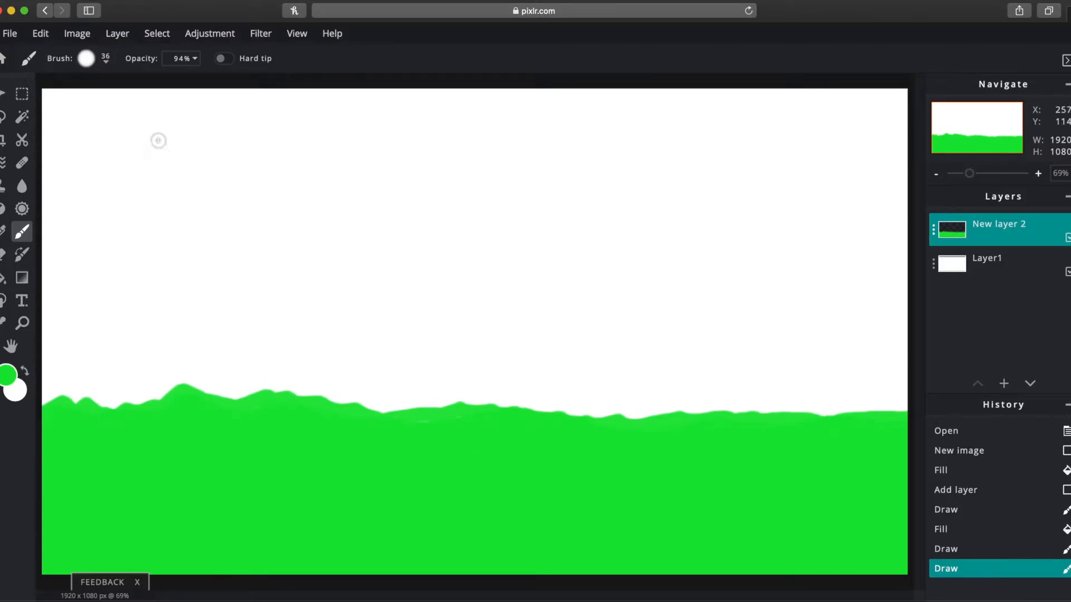
- Add another new layer and set the foreground color to gray, RGB 146, 156, 147
left_click(124, 37)
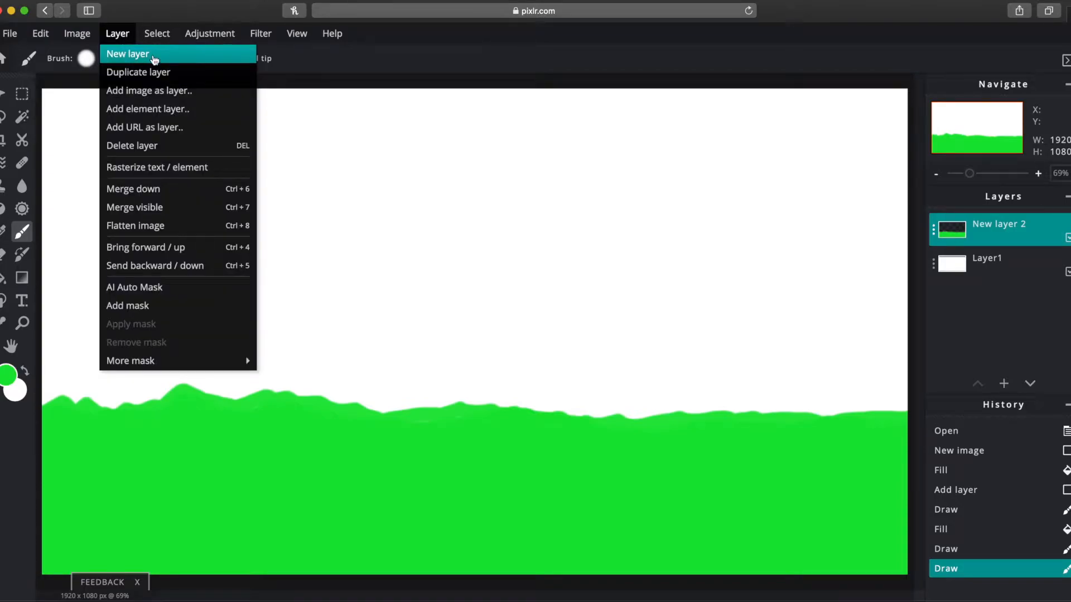
left_click(189, 61)
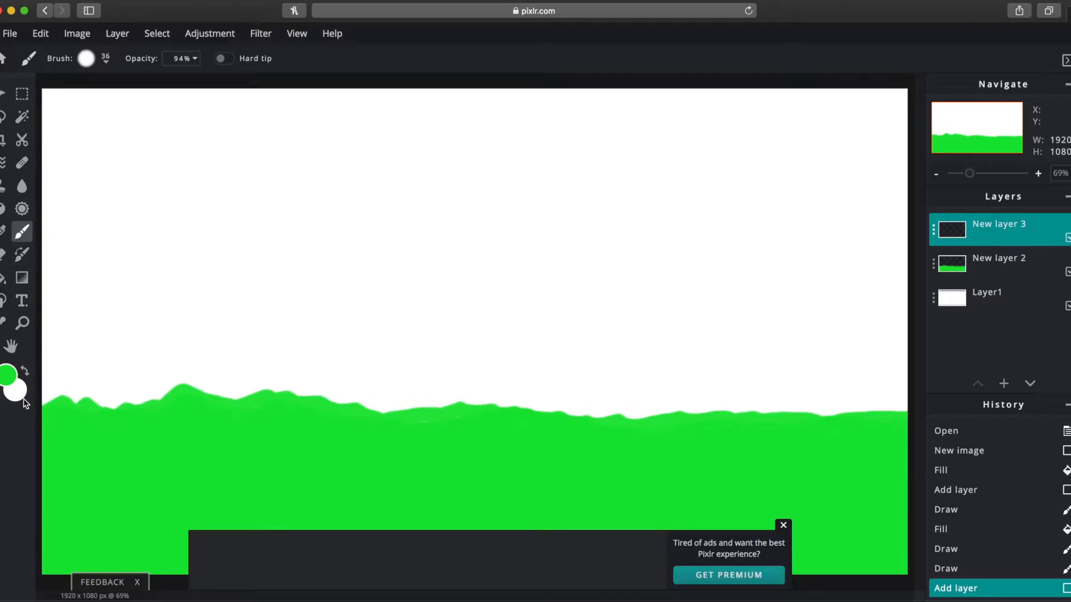
left_click(11, 379)
left_click(400, 327)
left_click_drag(400, 328, 396, 298)
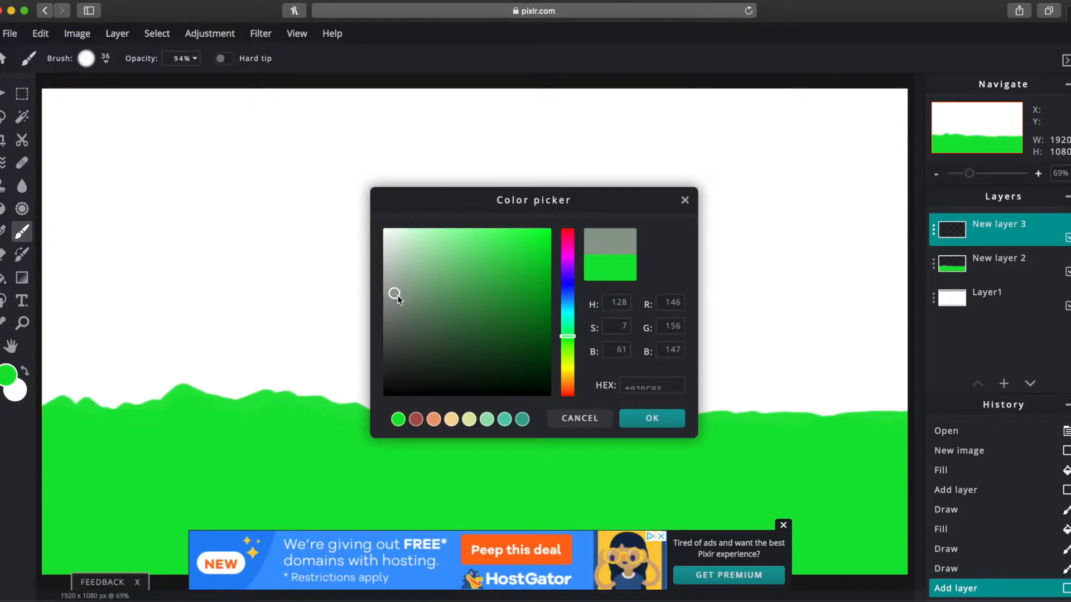
left_click(647, 420)
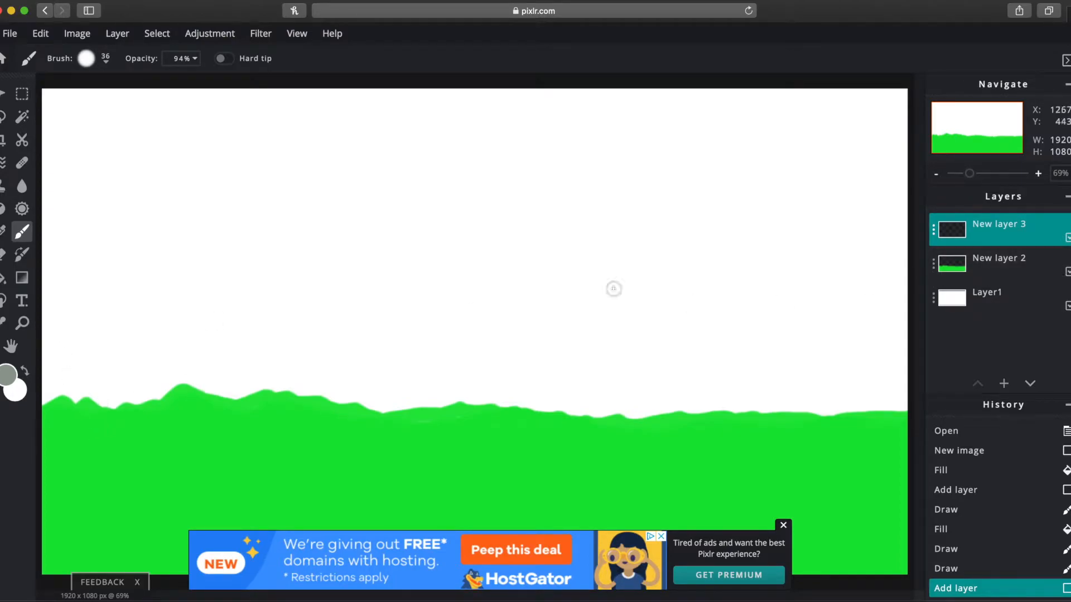
- Paint a gray city skyline outline across the canvas, undoing and redrawing the tall tower, and fill the area below it with gray
mouse_move(50, 312)
left_mouse_down()
mouse_move(93, 312)
mouse_move(96, 252)
mouse_move(179, 268)
mouse_move(179, 239)
mouse_move(209, 234)
mouse_move(245, 238)
mouse_move(242, 263)
mouse_move(285, 264)
mouse_move(306, 245)
mouse_move(305, 200)
mouse_move(347, 151)
mouse_move(379, 195)
mouse_move(392, 273)
mouse_move(447, 271)
mouse_move(504, 317)
mouse_move(553, 316)
mouse_move(533, 103)
mouse_move(626, 109)
mouse_move(646, 327)
left_mouse_up()
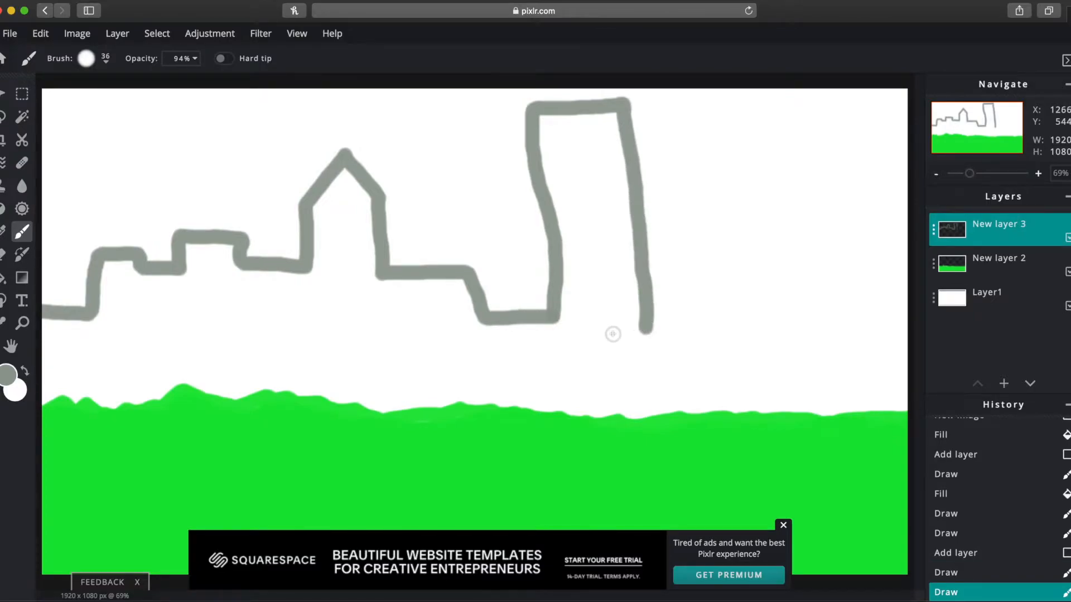
left_click(41, 34)
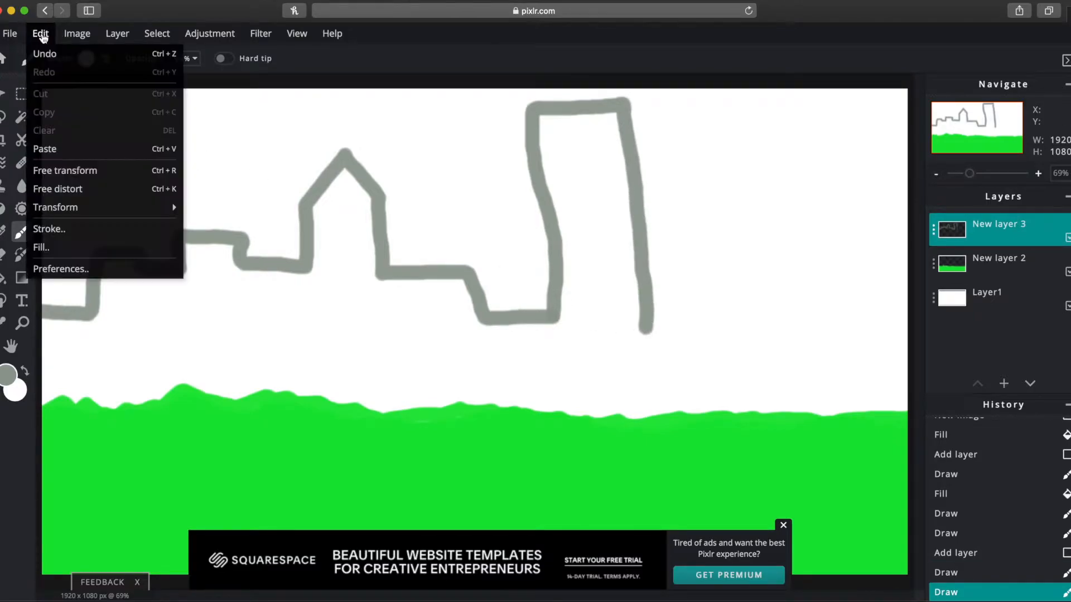
left_click(45, 50)
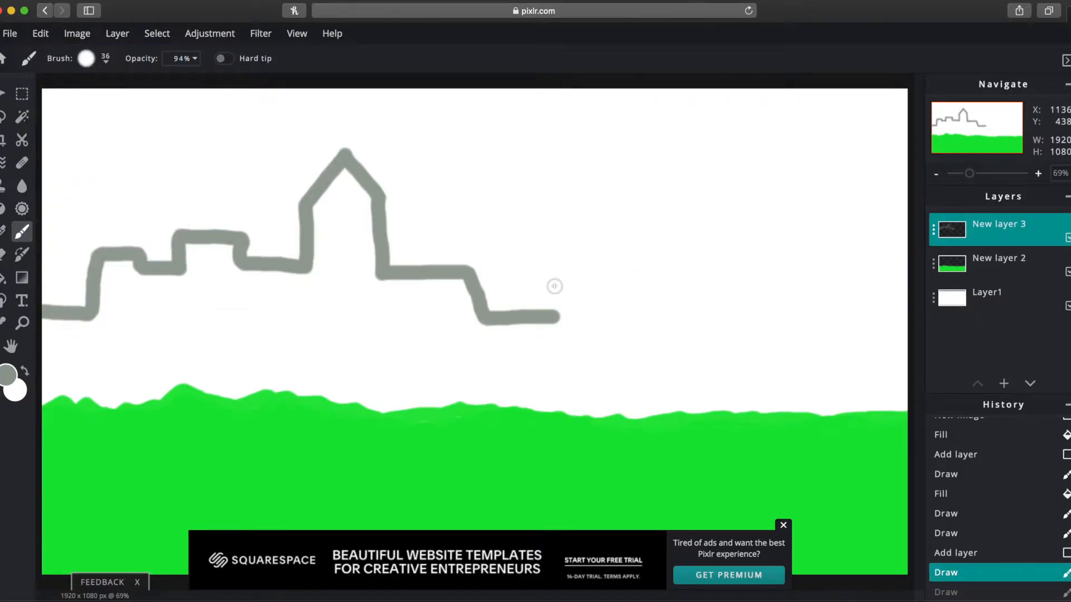
mouse_move(555, 321)
left_mouse_down()
mouse_move(566, 128)
mouse_move(620, 130)
mouse_move(634, 314)
mouse_move(672, 314)
mouse_move(672, 265)
mouse_move(706, 265)
mouse_move(707, 229)
mouse_move(772, 178)
mouse_move(784, 213)
mouse_move(784, 332)
mouse_move(911, 315)
left_mouse_up()
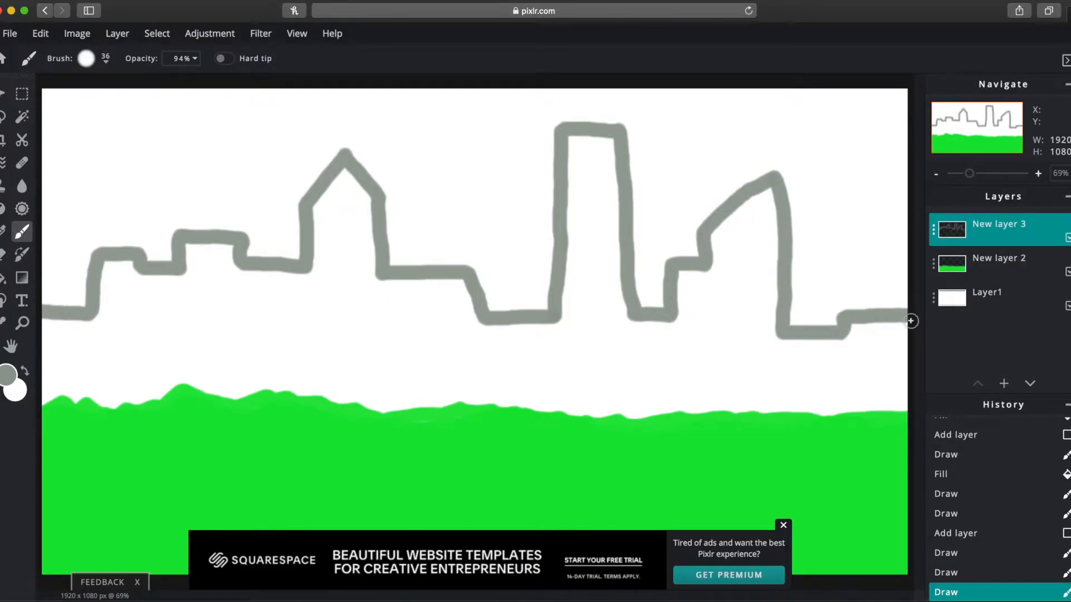
left_click(2, 278)
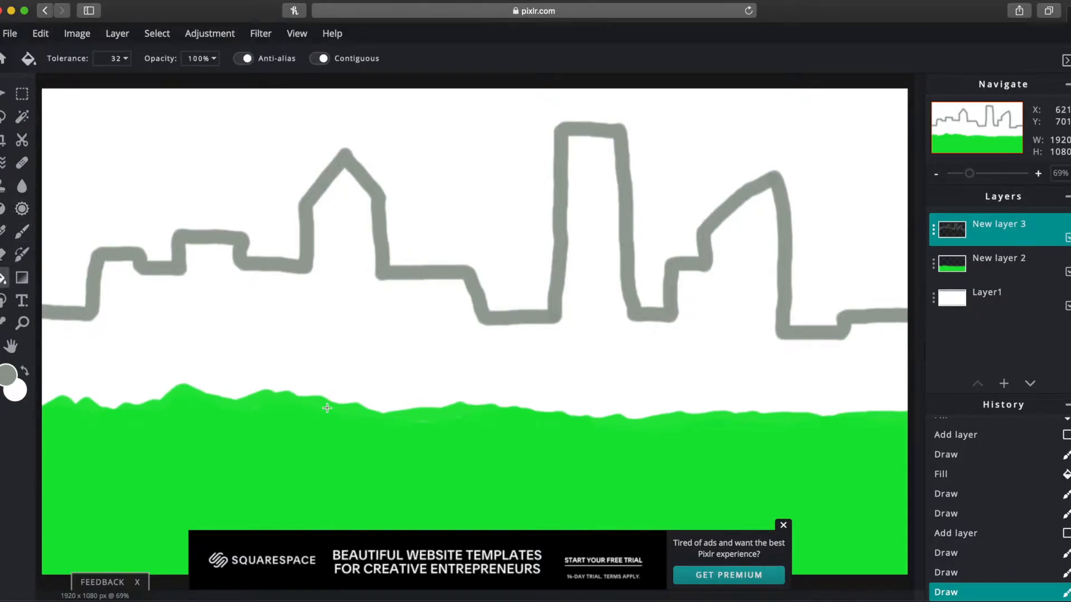
left_click(343, 319)
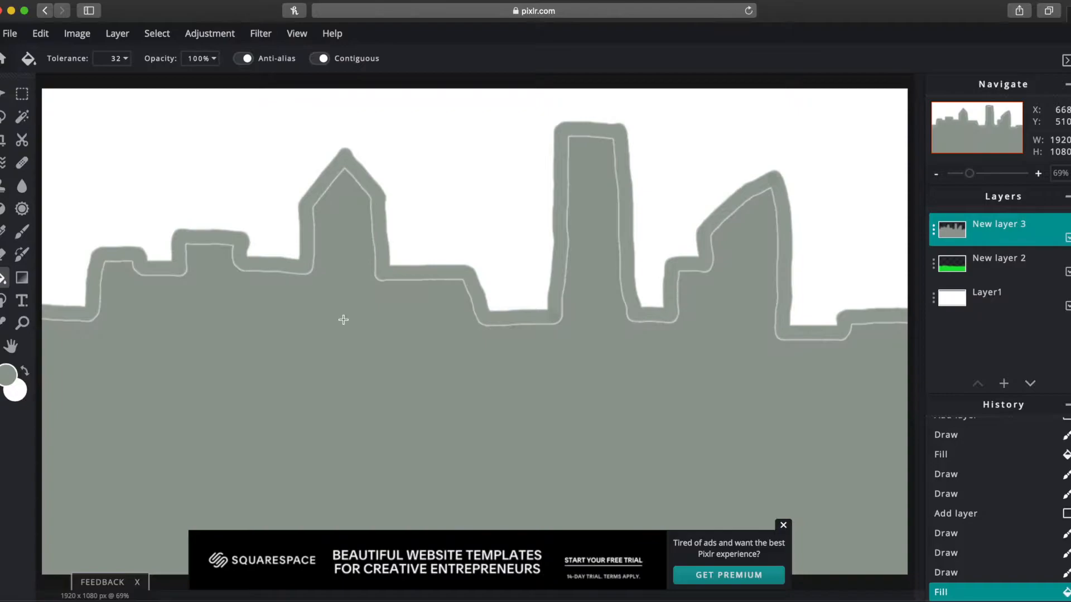
- Close the advertisement banner and move the green ground layer above the gray skyline layer
left_click(784, 525)
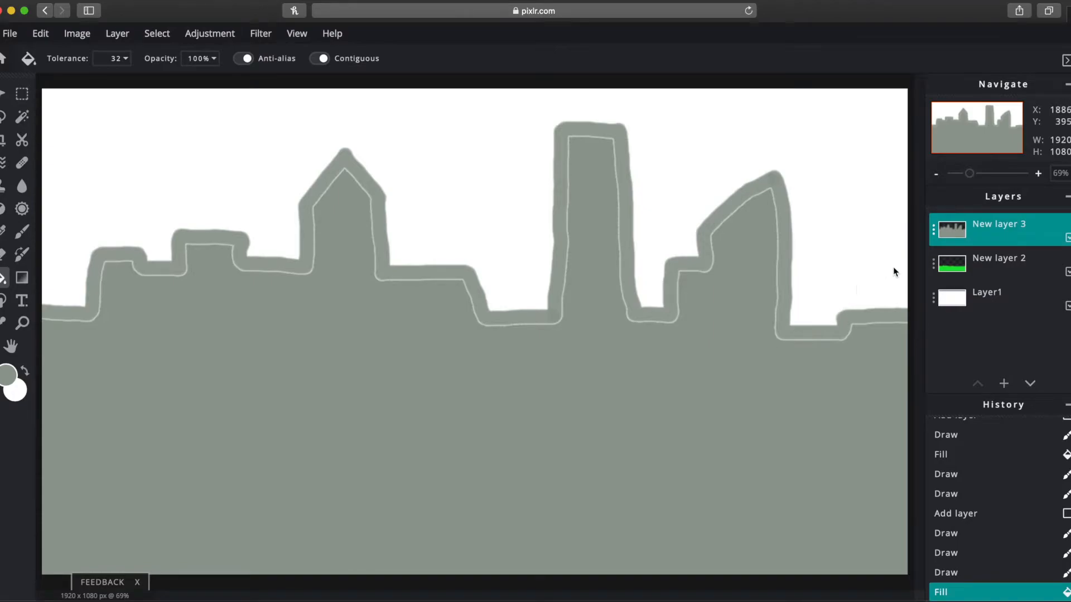
left_click(1001, 264)
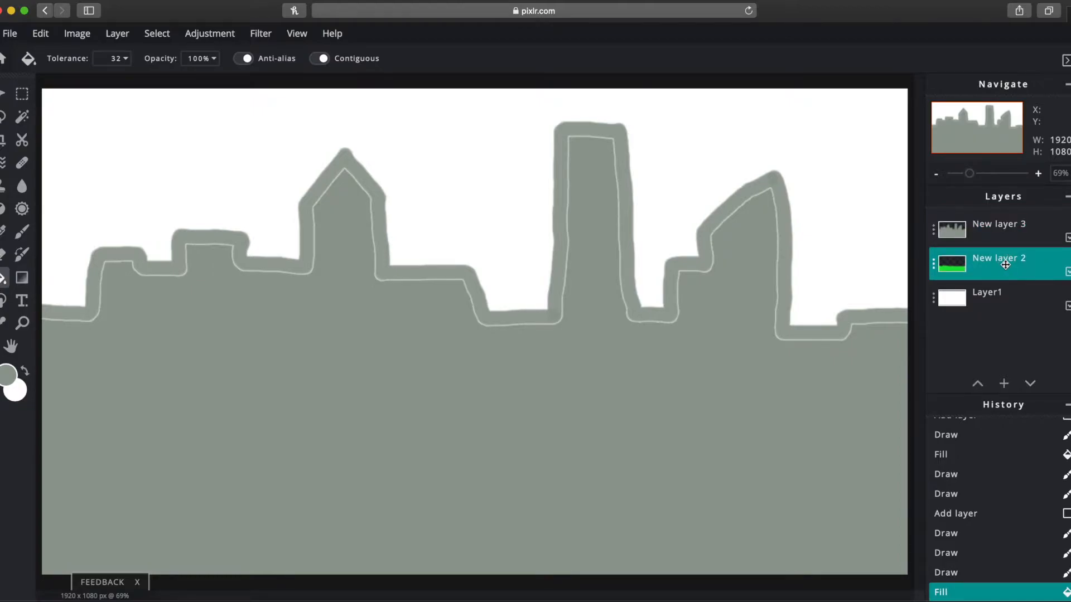
left_click_drag(1005, 264, 1005, 241)
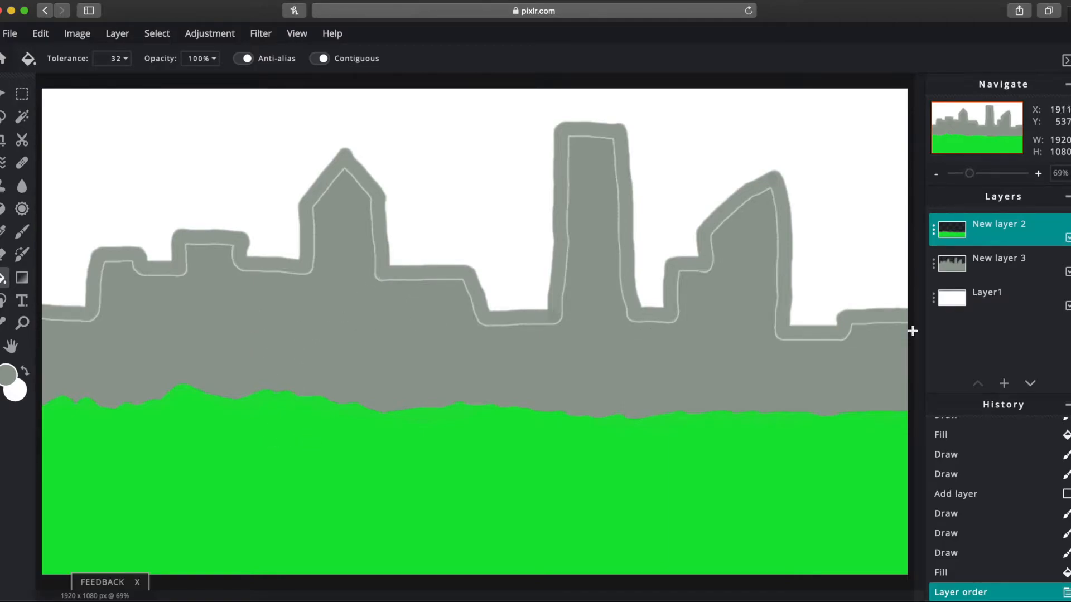
- Add a new layer and move it below the gray skyline layer, directly above the white background layer
left_click(117, 33)
left_click(127, 50)
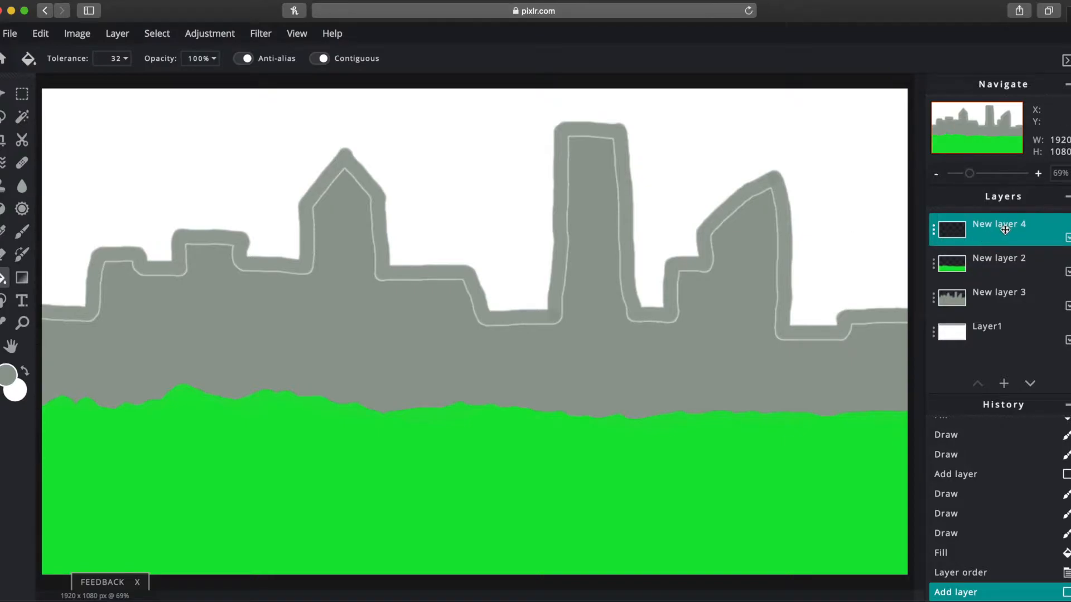
left_click_drag(1004, 231, 1003, 297)
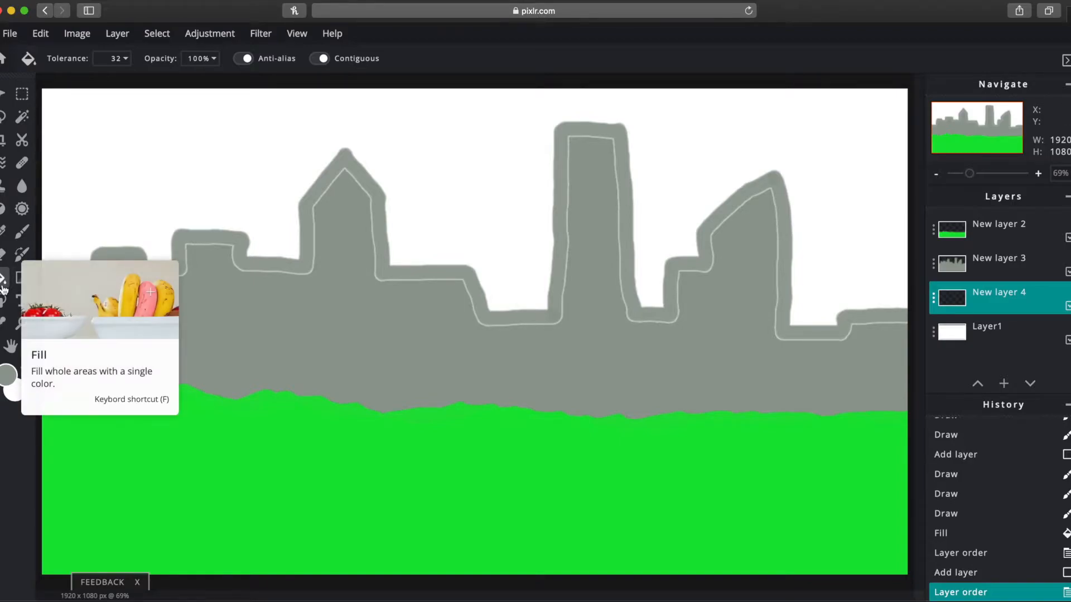
- Set the foreground color to light blue, RGB 135, 196, 231, and fill the new layer with it as the sky
left_click(8, 374)
left_click_drag(567, 322, 567, 309)
left_click_drag(501, 262, 461, 247)
mouse_move(566, 317)
left_mouse_down()
mouse_move(567, 245)
mouse_move(564, 385)
mouse_move(564, 283)
mouse_move(567, 302)
left_mouse_up()
left_click(453, 245)
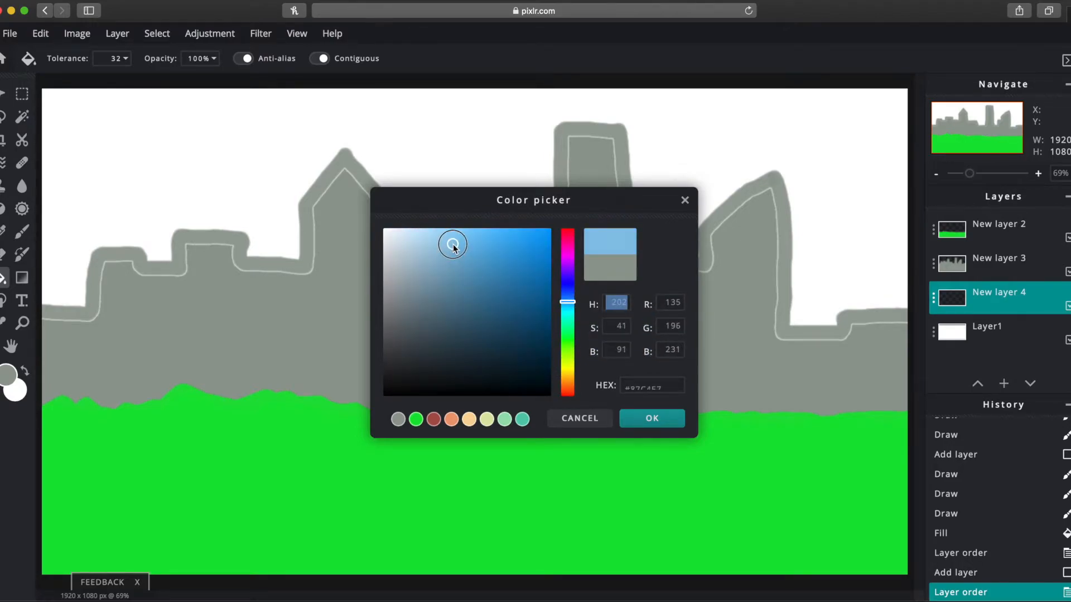
left_click(654, 417)
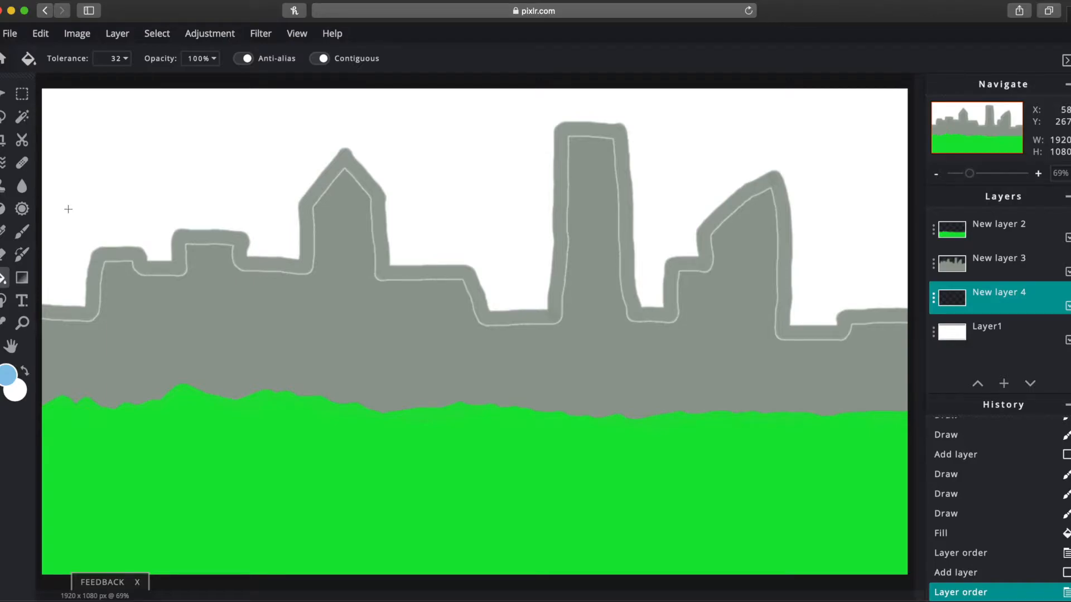
left_click(132, 130)
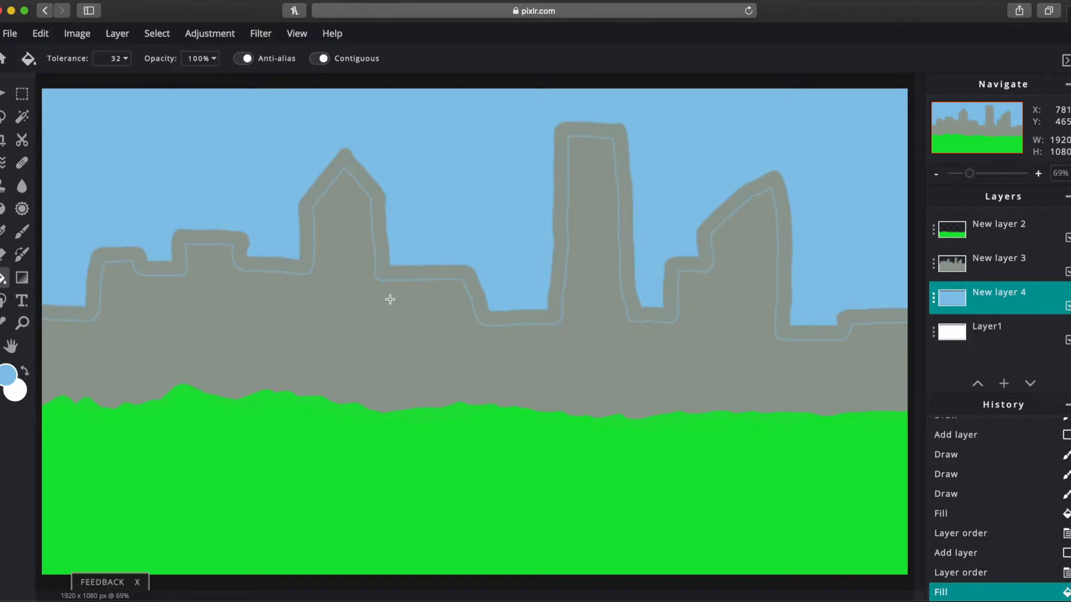
- On the green ground layer, brush thick dark green grass strokes along the horizon using RGB 48, 118, 36
left_click(22, 234)
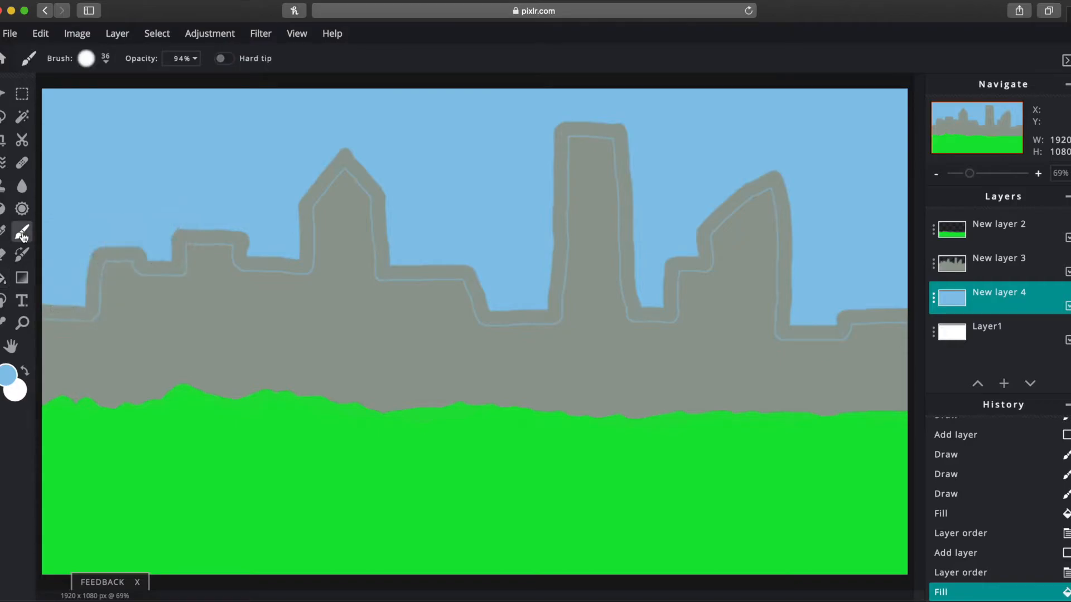
left_click(1021, 230)
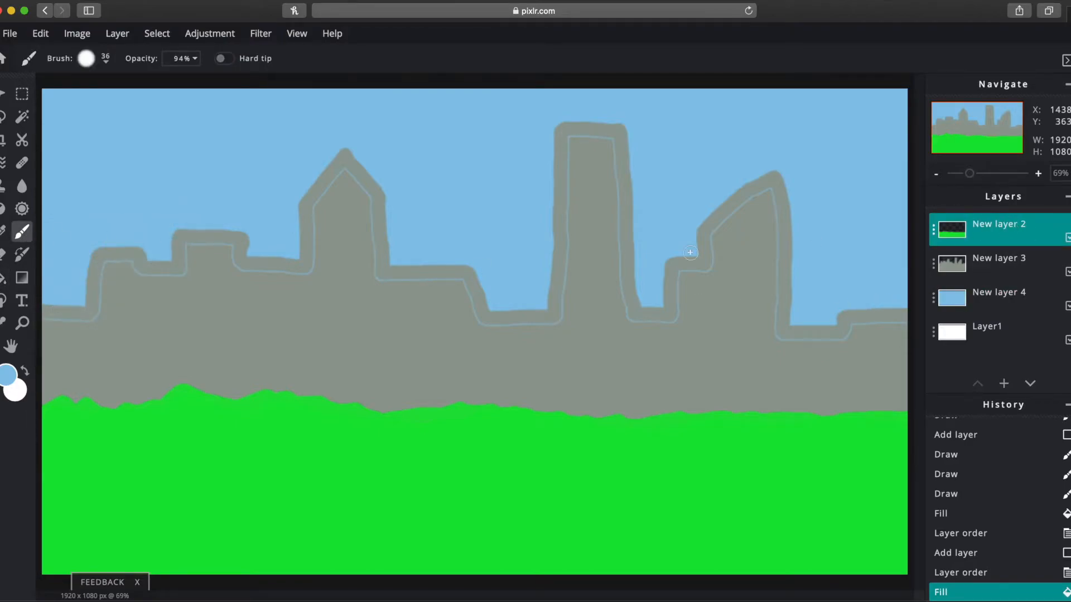
left_click(4, 376)
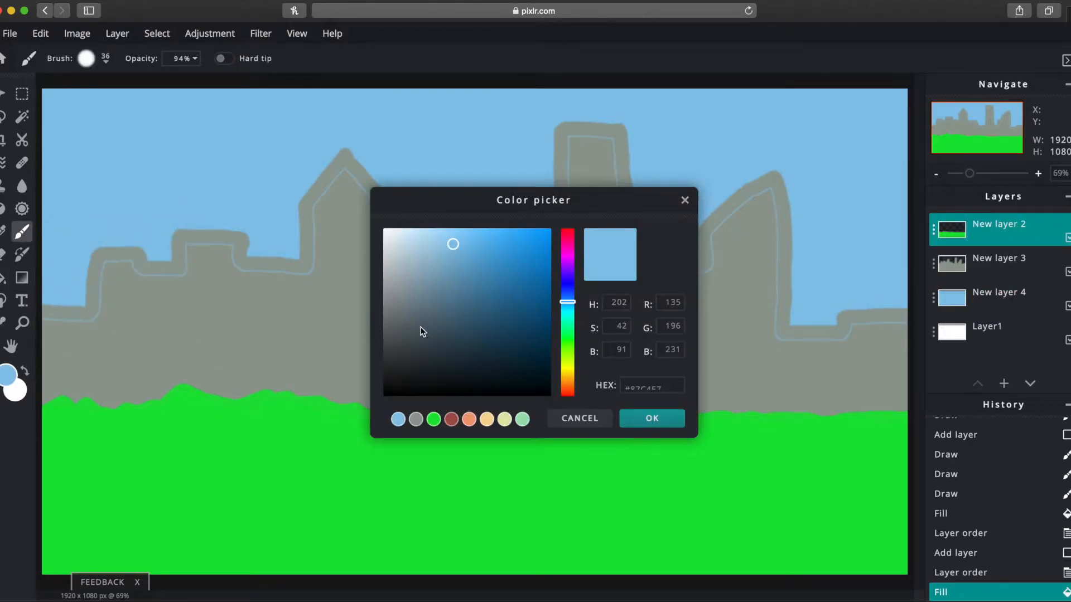
left_click_drag(569, 333, 567, 343)
left_click(500, 318)
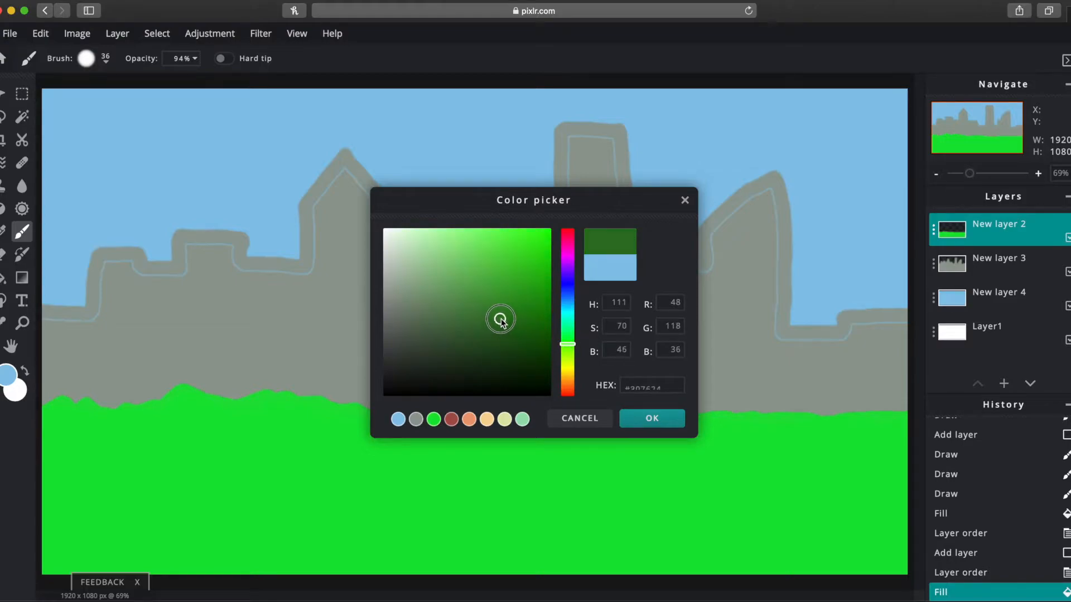
left_click(676, 422)
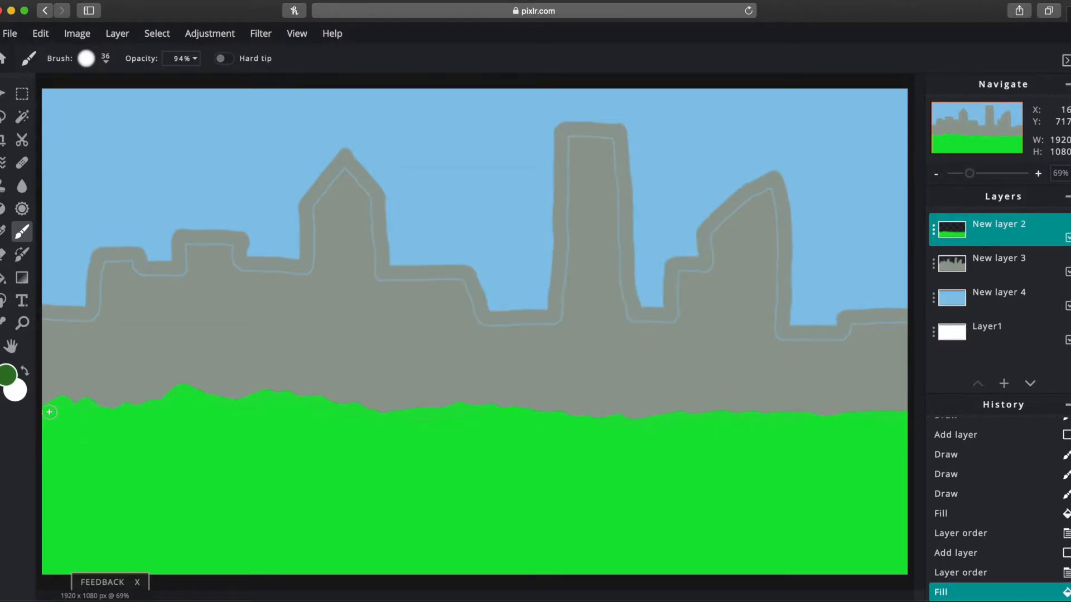
mouse_move(45, 420)
left_mouse_down()
mouse_move(61, 400)
mouse_move(85, 411)
mouse_move(166, 398)
left_mouse_up()
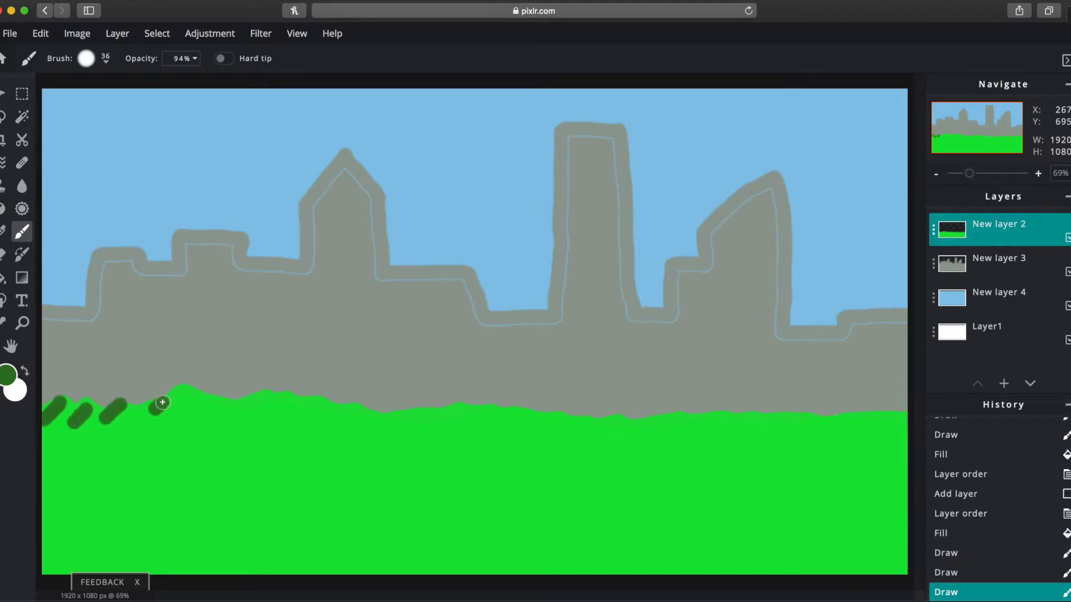
mouse_move(202, 438)
left_mouse_down()
mouse_move(197, 401)
mouse_move(211, 425)
mouse_move(227, 397)
left_mouse_up()
mouse_move(578, 440)
left_mouse_down()
mouse_move(572, 415)
mouse_move(593, 432)
mouse_move(608, 397)
left_mouse_up()
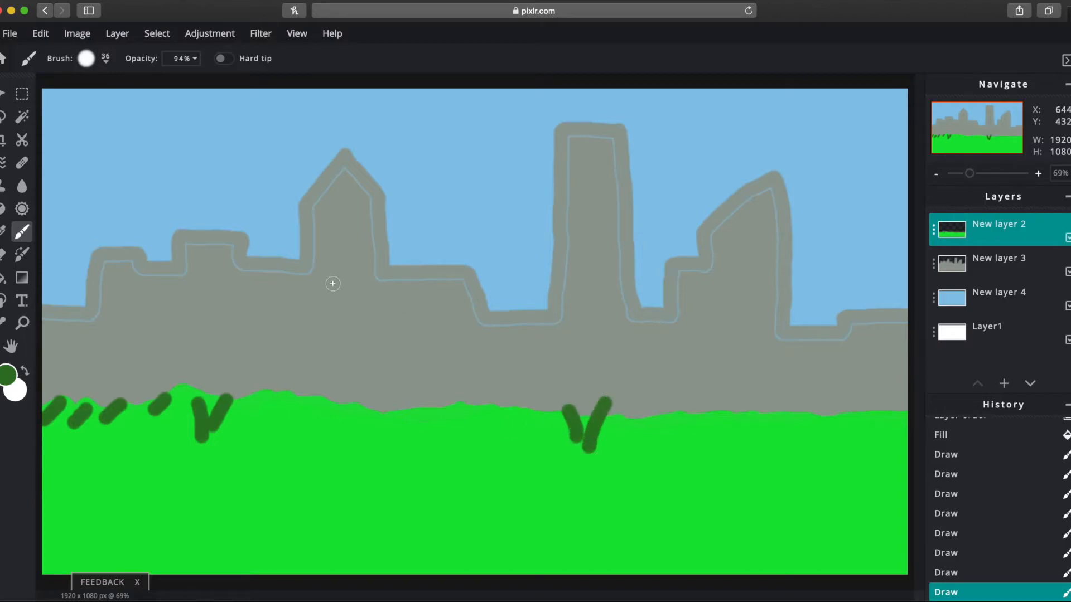
- Reduce the brush size to 2 px and paint thin dark green grass blades along the ground's upper edge
left_click(181, 59)
left_click(105, 65)
left_click_drag(95, 105, 92, 107)
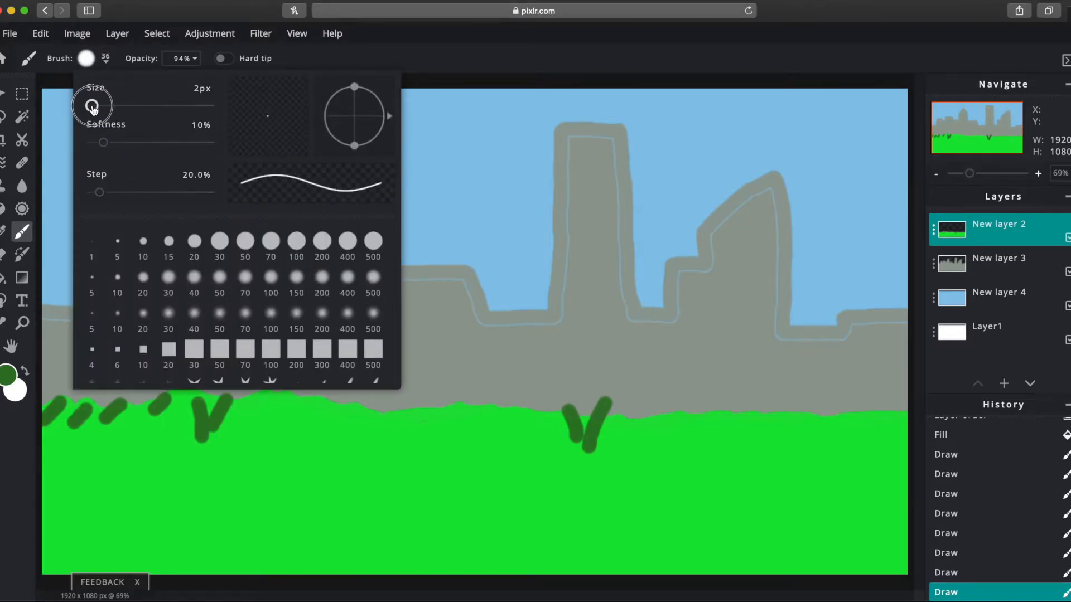
left_click(106, 65)
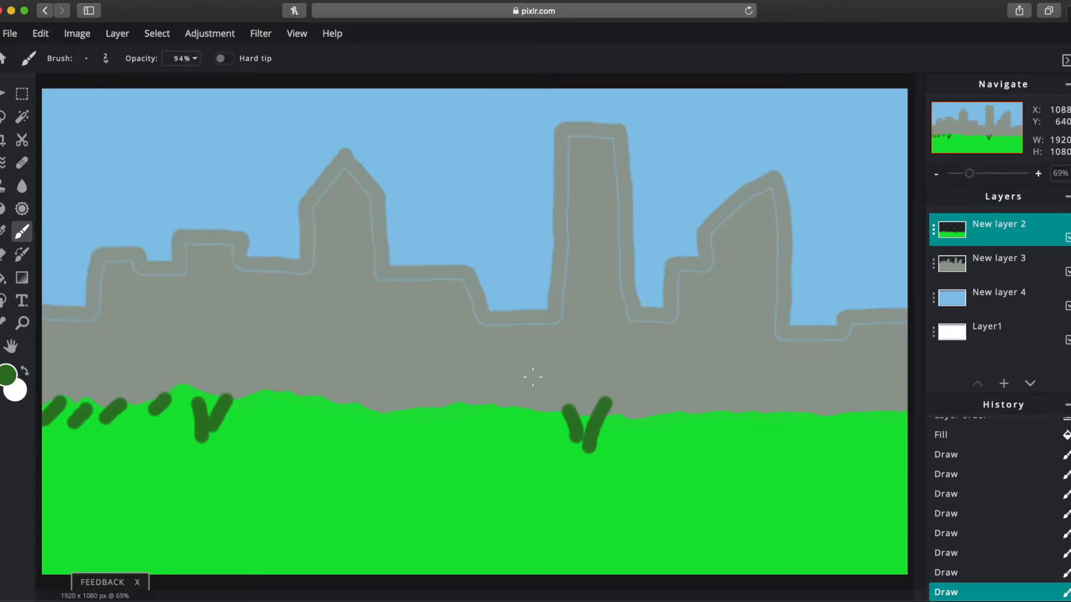
left_click_drag(672, 464, 650, 398)
left_click_drag(329, 440, 337, 395)
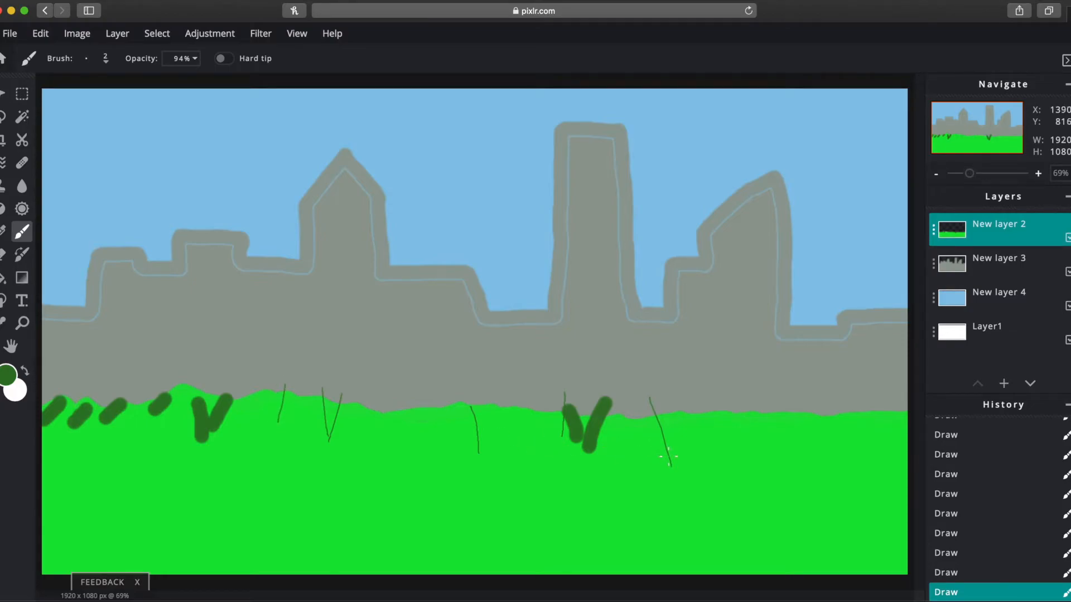
left_click_drag(669, 463, 671, 403)
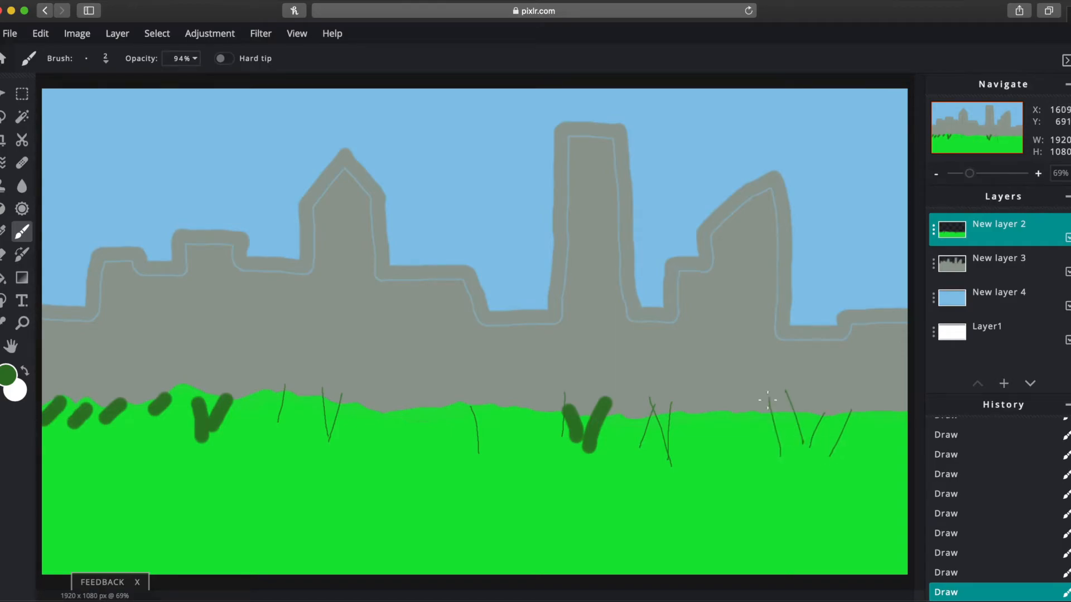
- Select the gray skyline layer, set the foreground color to dark gray, RGB 75, 79, 75, and choose the rectangle Shape tool
left_click(998, 267)
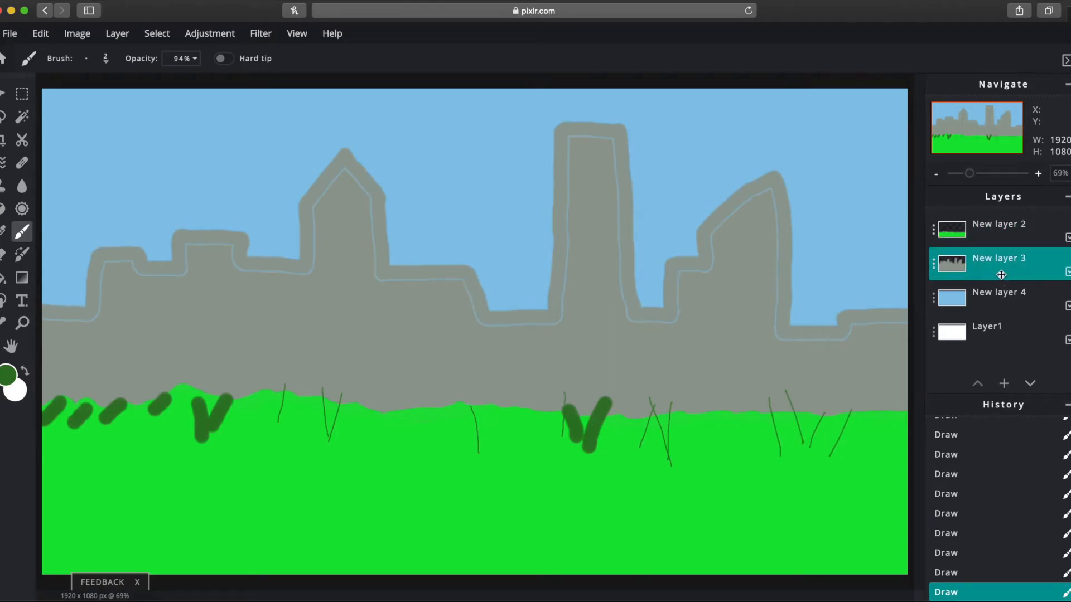
left_click(7, 375)
left_click_drag(405, 329, 392, 344)
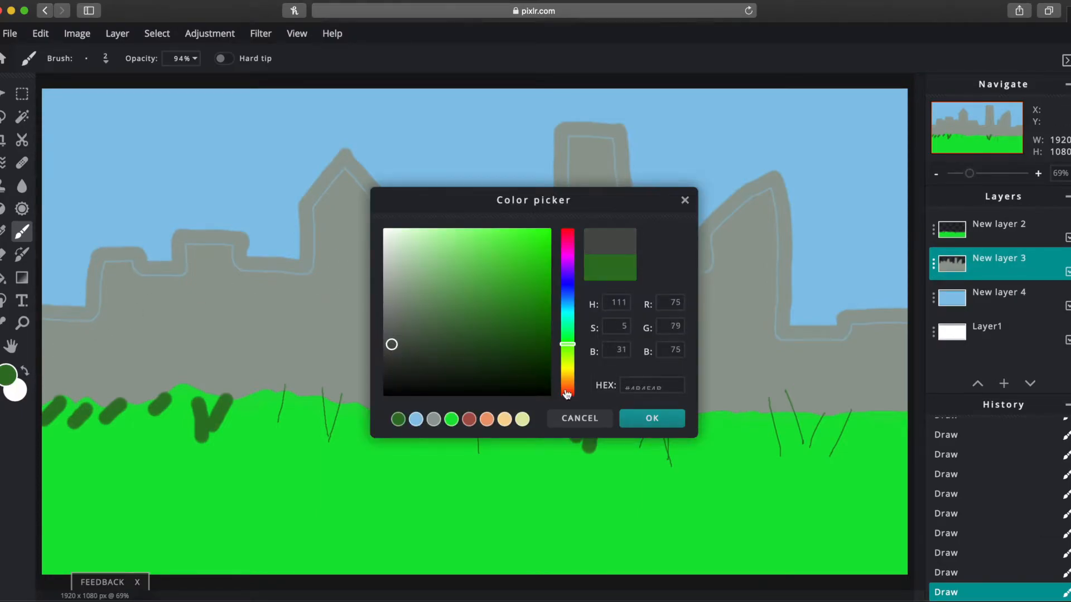
left_click(647, 419)
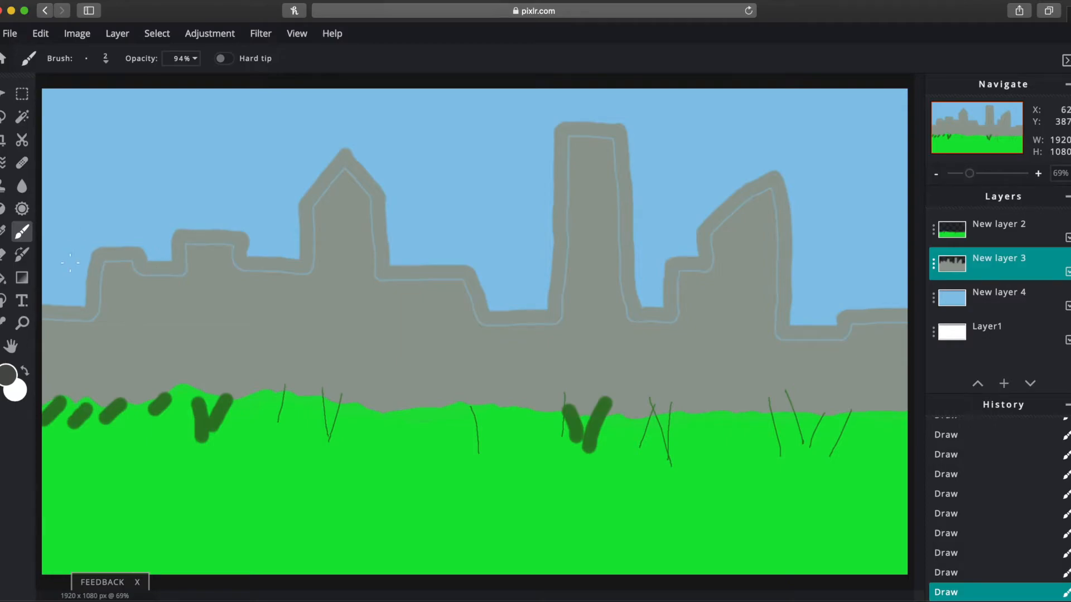
left_click(2, 301)
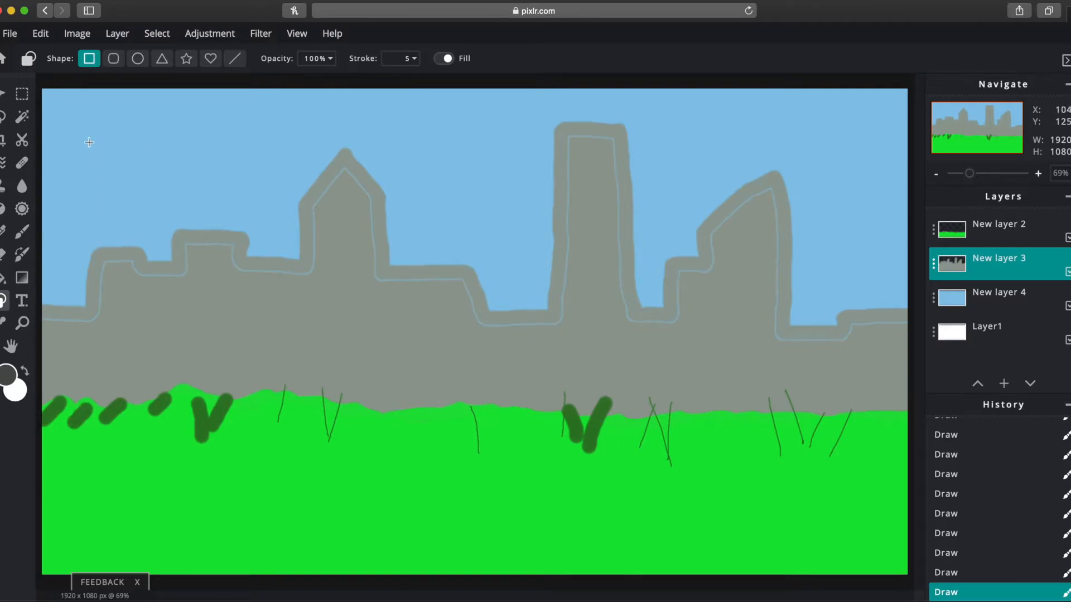
left_click_drag(108, 280, 116, 288)
left_click(40, 33)
left_click(46, 54)
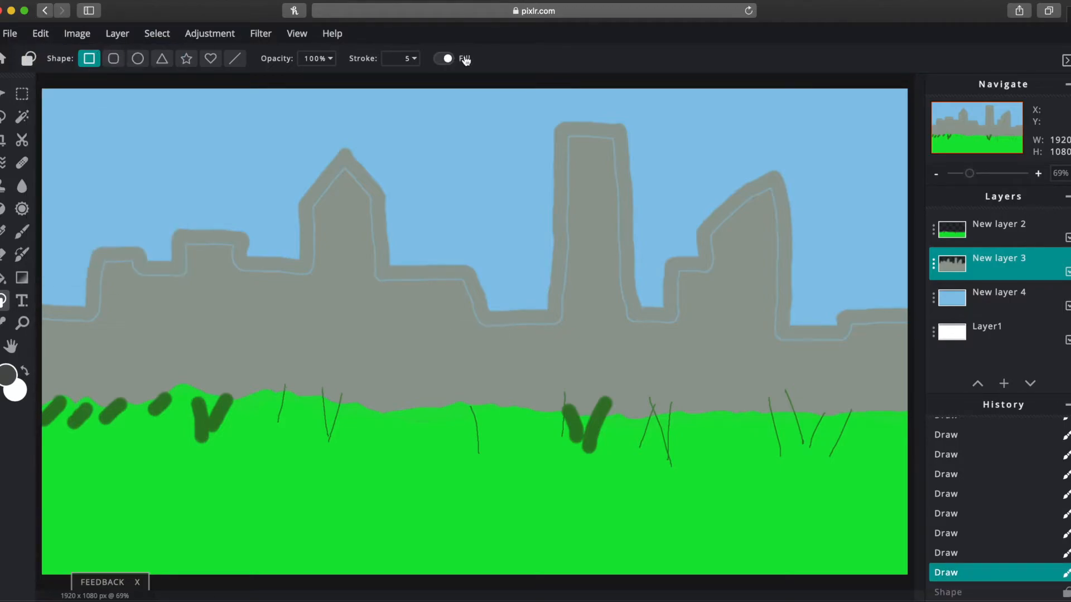
- Turn off the shape fill and draw small outlined rectangular windows on the leftmost, pointed, tall and slanted-roof buildings
left_click(444, 58)
left_click_drag(111, 281, 123, 290)
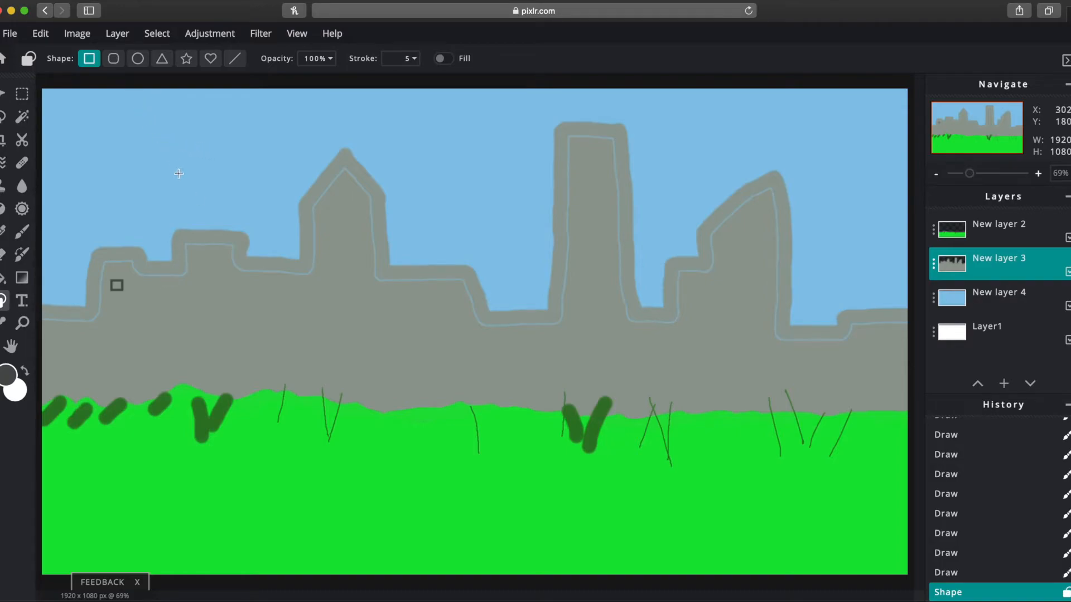
left_click_drag(133, 280, 143, 289)
mouse_move(326, 213)
left_mouse_down()
mouse_move(366, 218)
mouse_move(340, 227)
mouse_move(353, 228)
left_mouse_up()
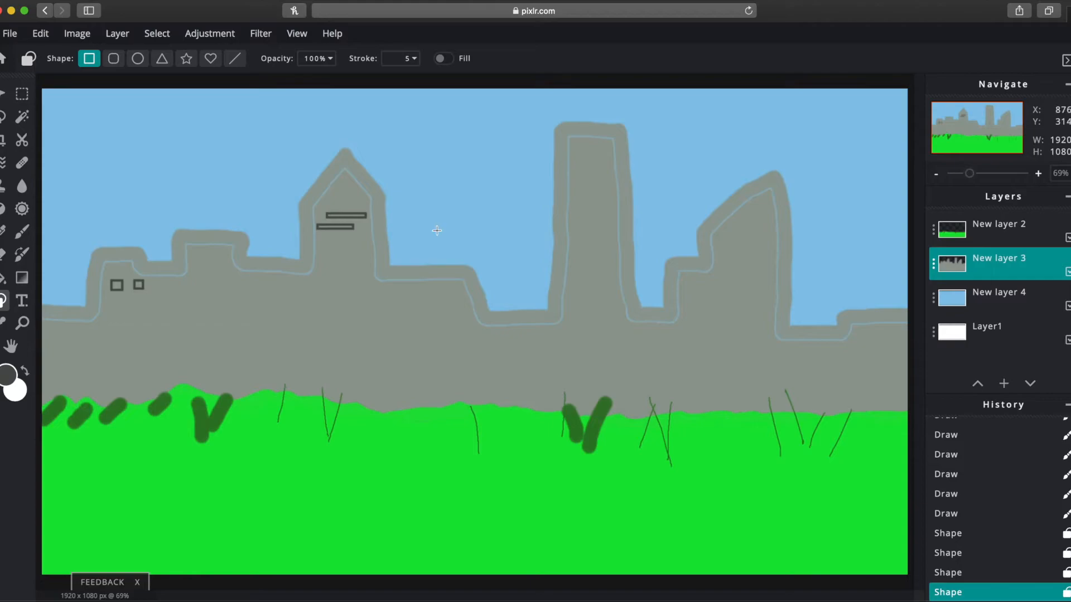
left_click_drag(575, 177, 599, 182)
left_click_drag(743, 229, 767, 238)
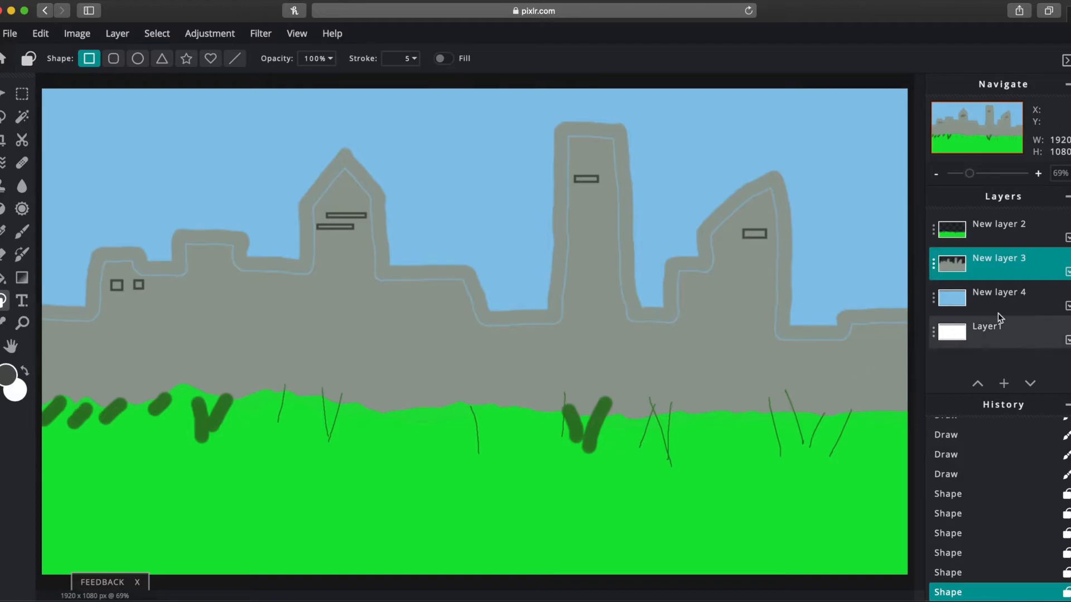
left_click(1031, 297)
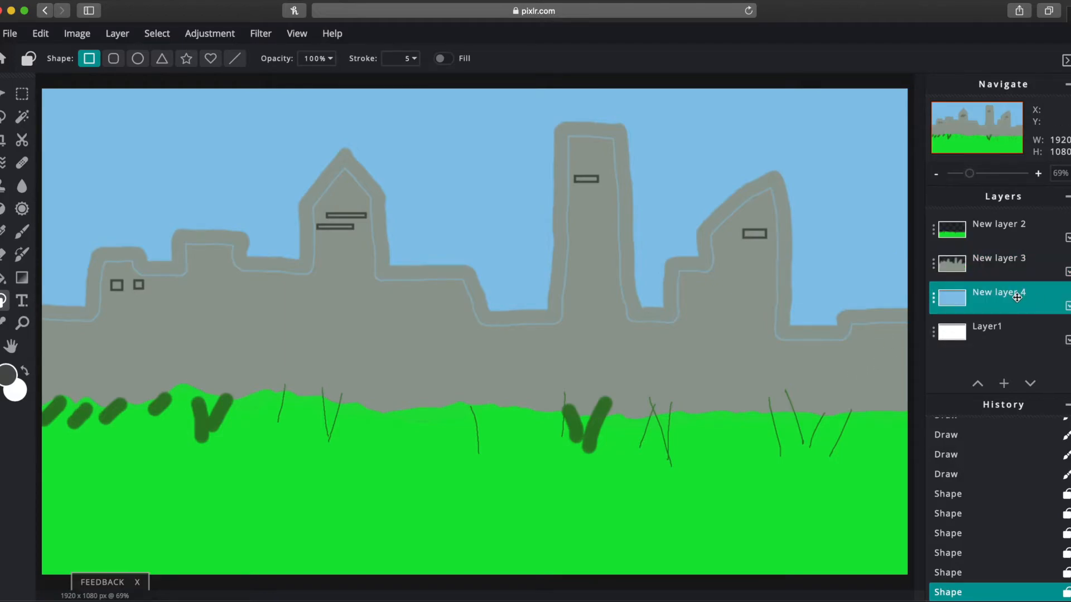
left_click(1021, 275)
left_click(1014, 241)
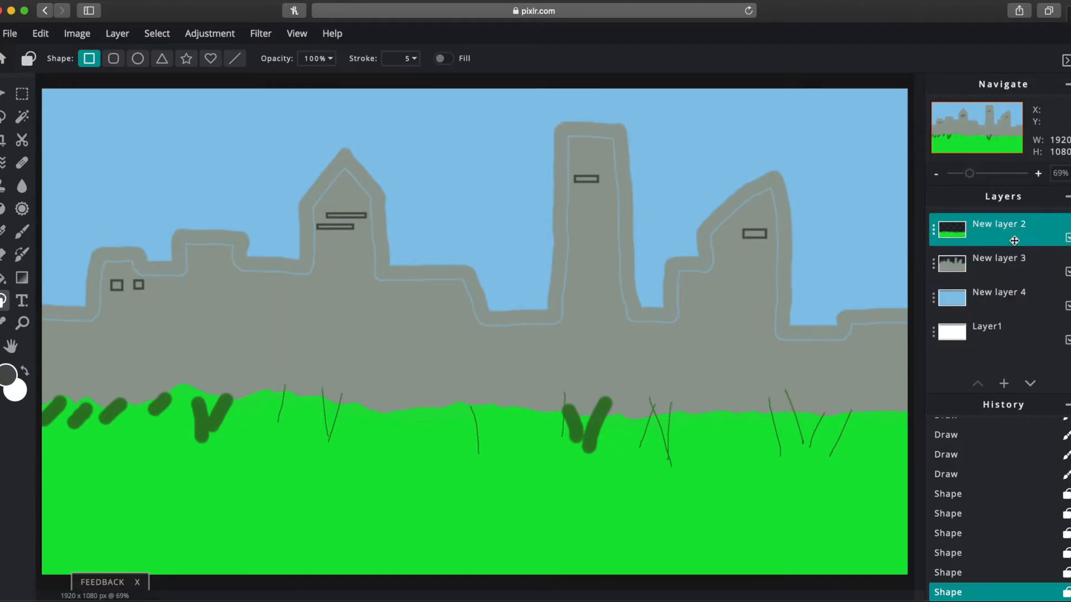
left_click(1004, 302)
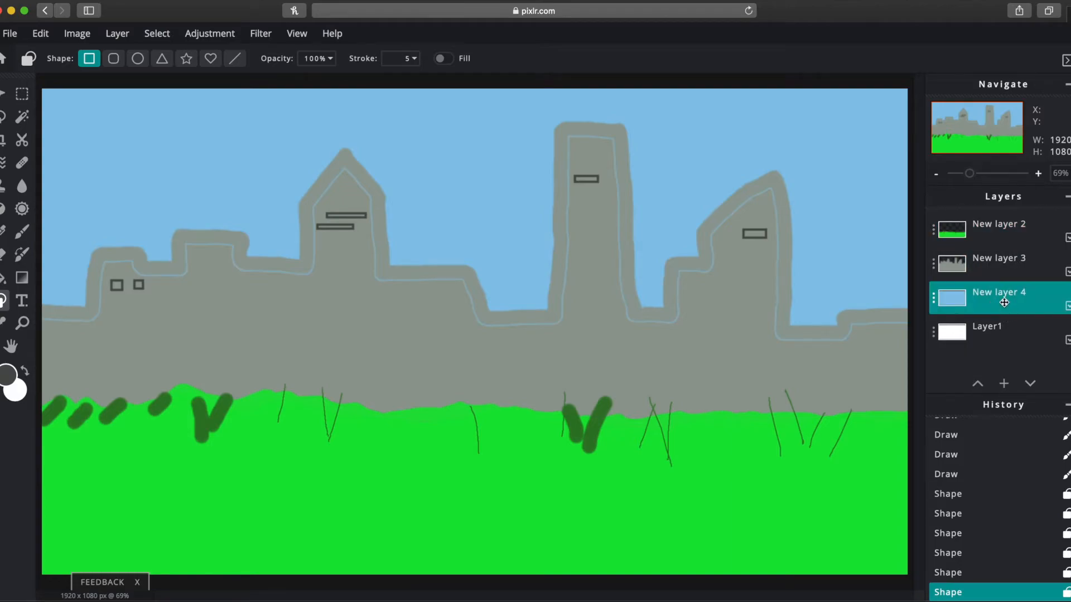
left_click(1008, 269)
- Select the blue sky layer and the Brush tool, and set the foreground color to off-white, RGB 225, 235, 225
left_click(1012, 302)
left_click(21, 231)
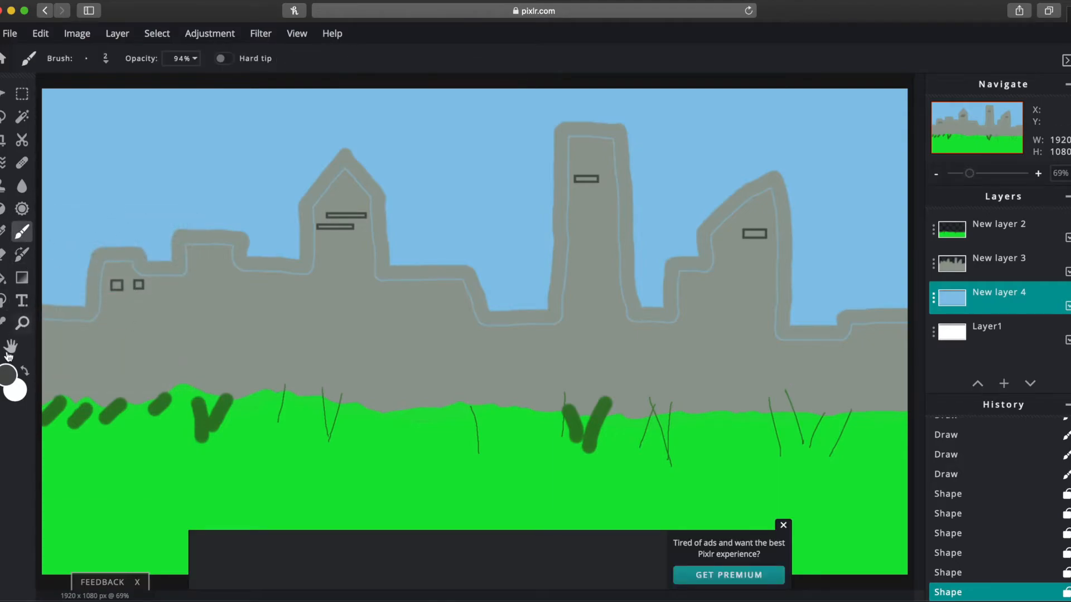
left_click(9, 376)
left_click_drag(394, 294, 391, 241)
left_click(663, 419)
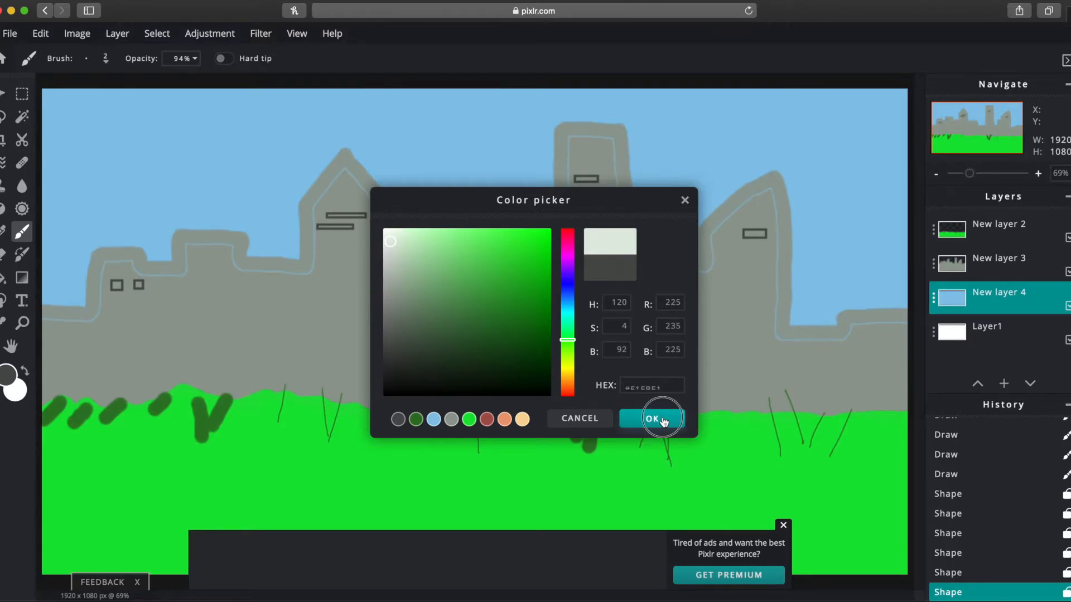
- Set the brush to 61% opacity and 108 px with increased softness, and paint clouds at the sky's upper left and beside the tall tower
left_click(195, 58)
left_click_drag(191, 81, 154, 80)
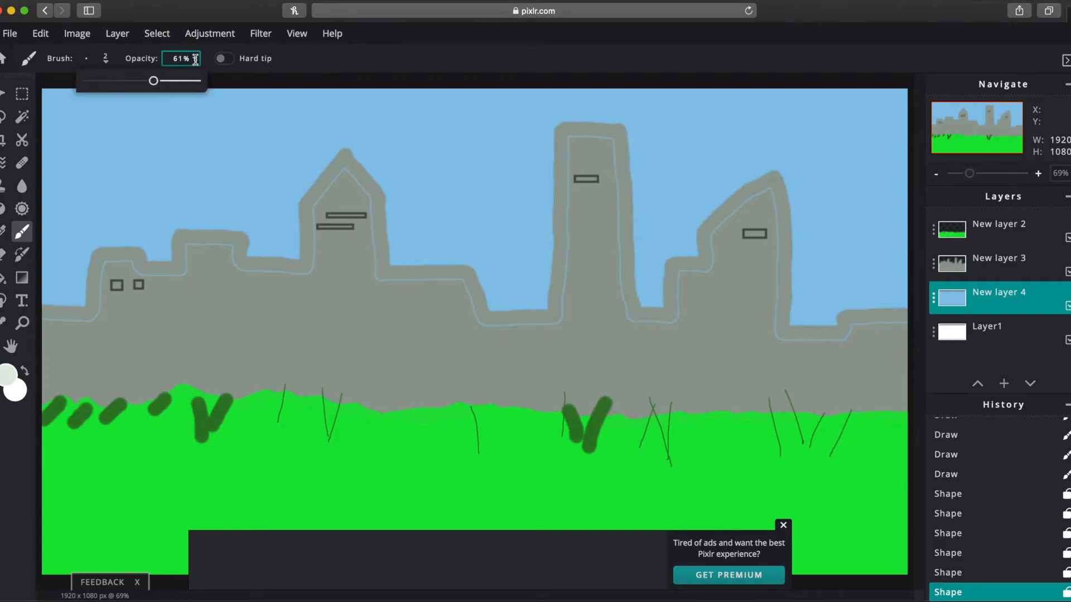
left_click(197, 58)
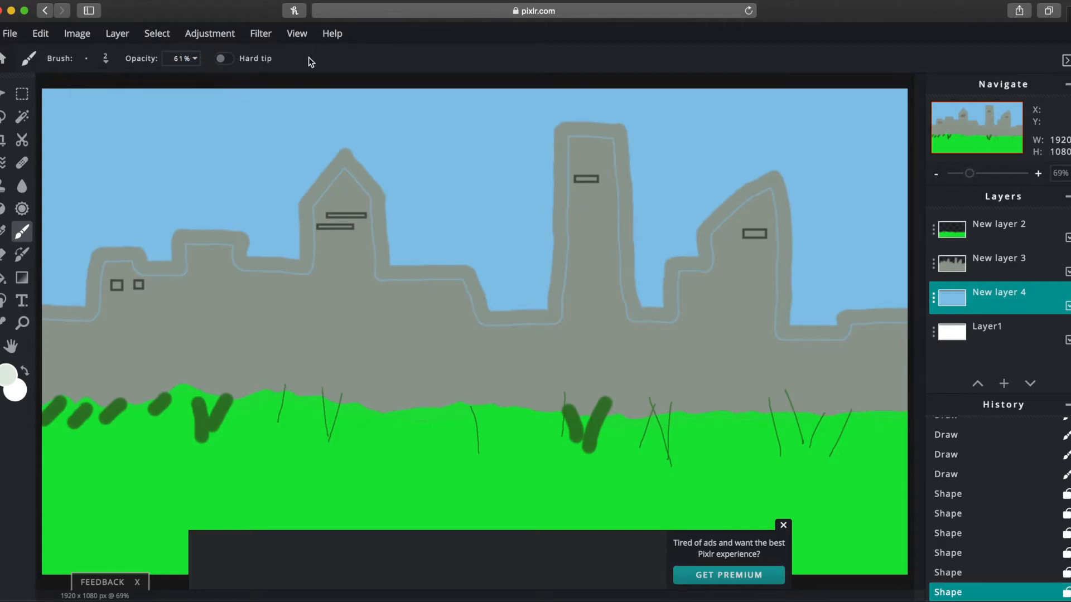
left_click(107, 59)
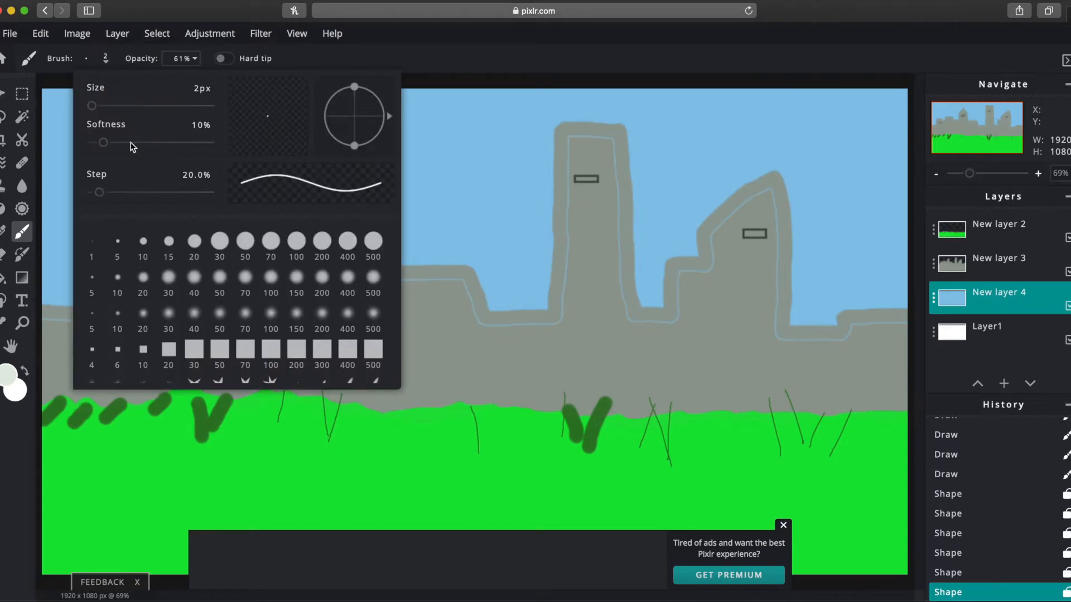
left_click_drag(103, 142, 126, 142)
mouse_move(92, 105)
left_mouse_down()
mouse_move(117, 106)
mouse_move(105, 106)
left_mouse_up()
left_click_drag(126, 142, 140, 142)
left_click(143, 57)
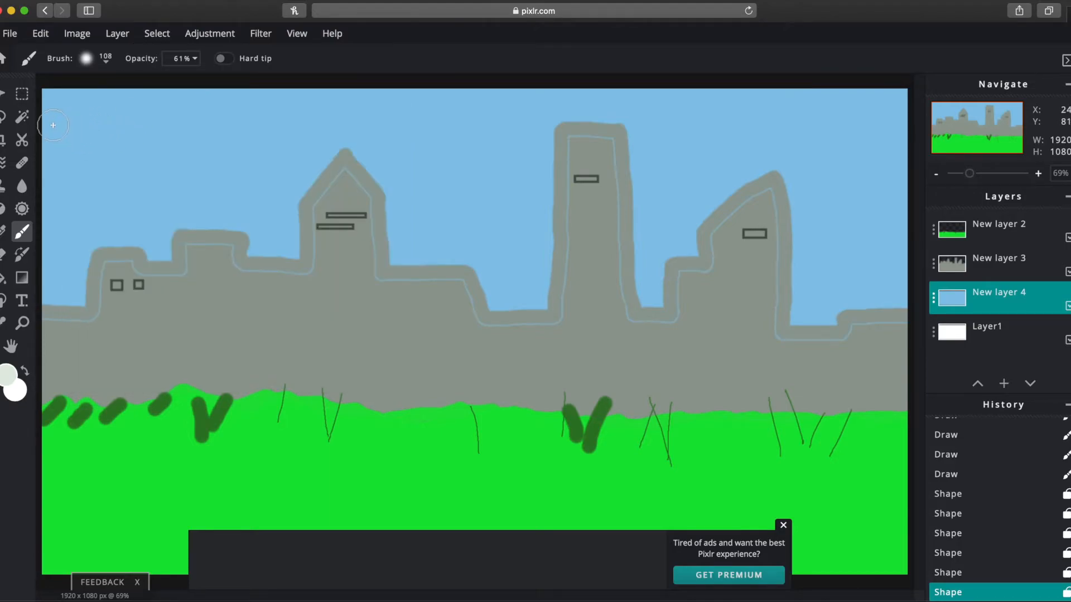
mouse_move(50, 126)
left_mouse_down()
mouse_move(240, 151)
mouse_move(167, 149)
mouse_move(140, 114)
mouse_move(96, 147)
mouse_move(54, 145)
mouse_move(134, 153)
mouse_move(161, 117)
left_mouse_up()
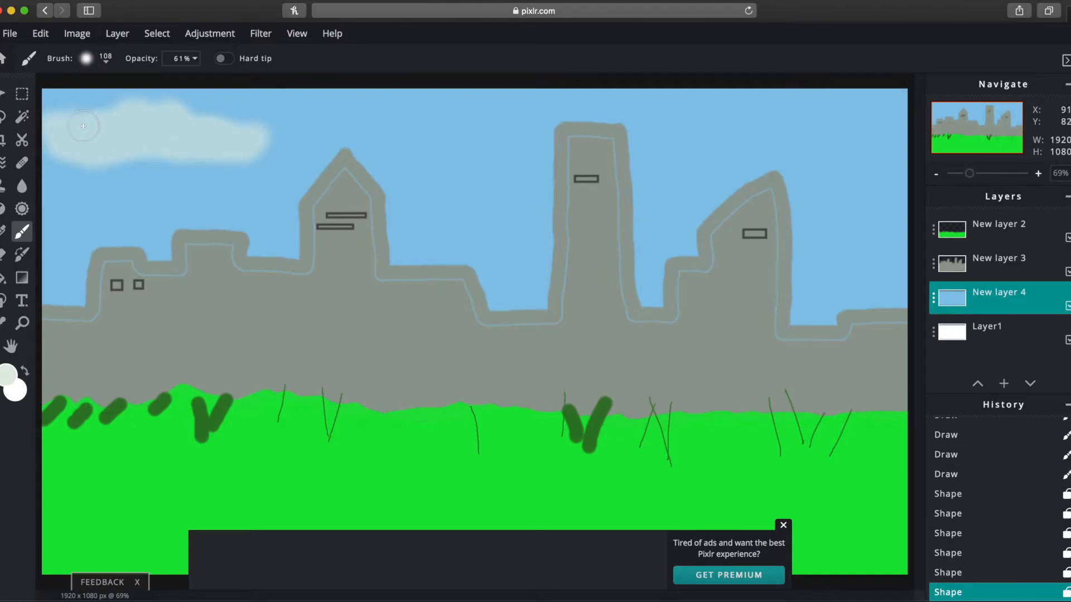
mouse_move(470, 181)
left_mouse_down()
mouse_move(531, 199)
mouse_move(508, 176)
left_mouse_up()
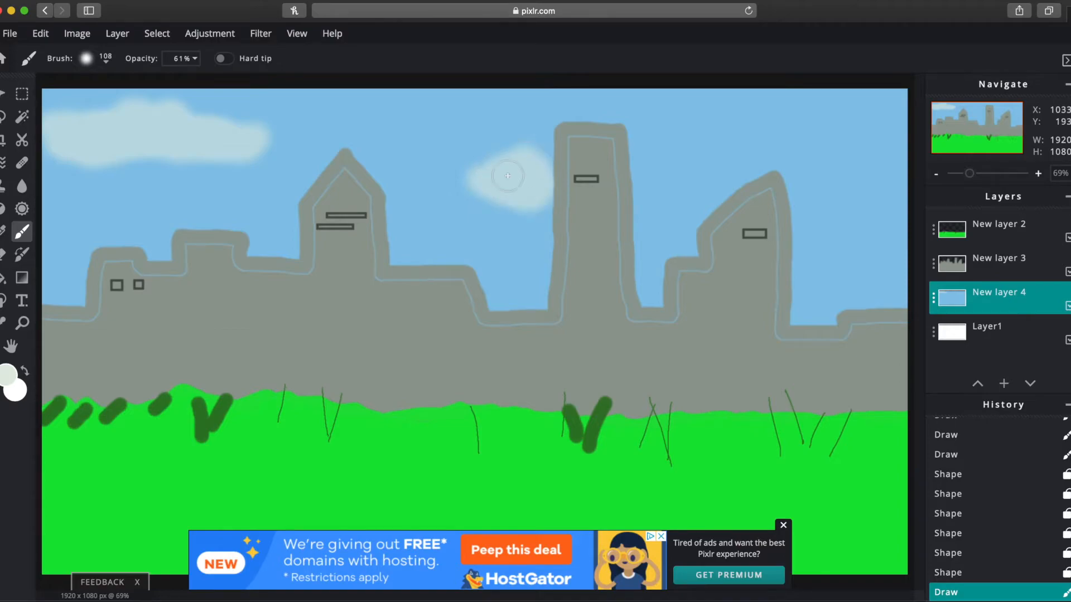
- Paint more soft off-white clouds behind the tall tower toward the slanted-roof building and across the sky's upper right
mouse_move(595, 176)
left_mouse_down()
mouse_move(633, 177)
mouse_move(642, 190)
mouse_move(542, 162)
mouse_move(658, 169)
mouse_move(671, 179)
mouse_move(662, 192)
mouse_move(701, 198)
mouse_move(729, 193)
mouse_move(700, 164)
left_mouse_up()
mouse_move(781, 112)
left_mouse_down()
mouse_move(896, 104)
mouse_move(798, 106)
mouse_move(715, 74)
mouse_move(832, 87)
mouse_move(779, 101)
mouse_move(693, 91)
mouse_move(746, 97)
left_mouse_up()
left_click_drag(880, 91, 879, 92)
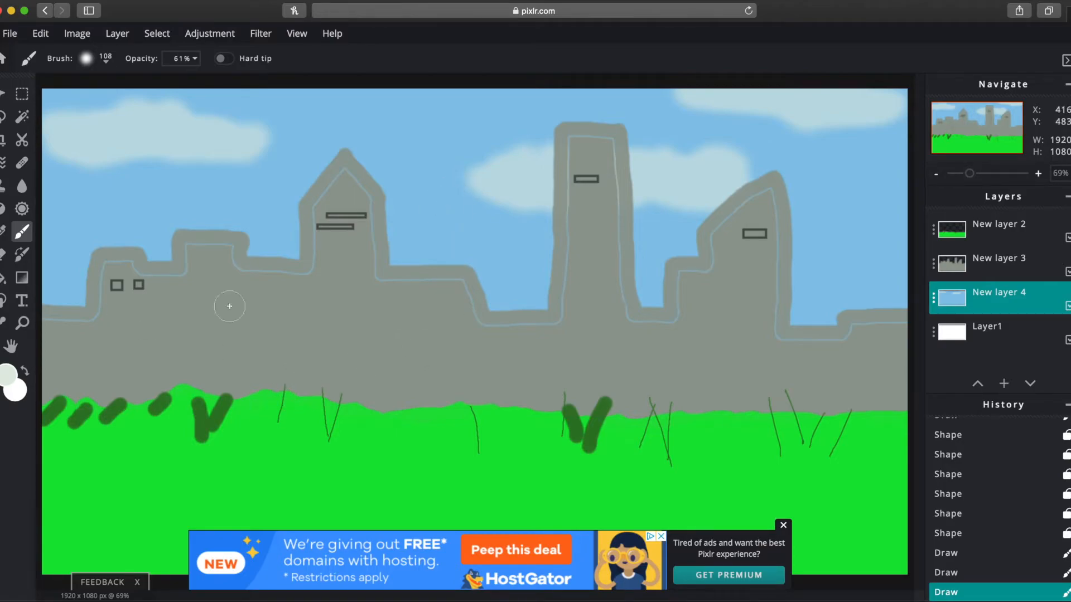
- Select the green grass layer, dismiss the ad banner, and set the foreground color to brown, RGB 110, 83, 21
left_click(998, 229)
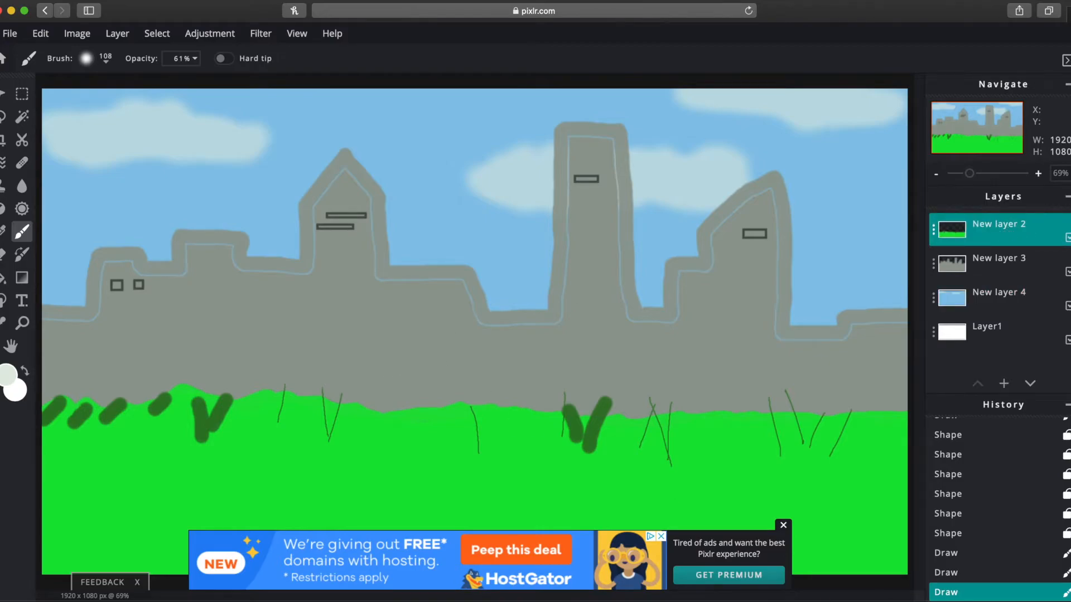
left_click(784, 523)
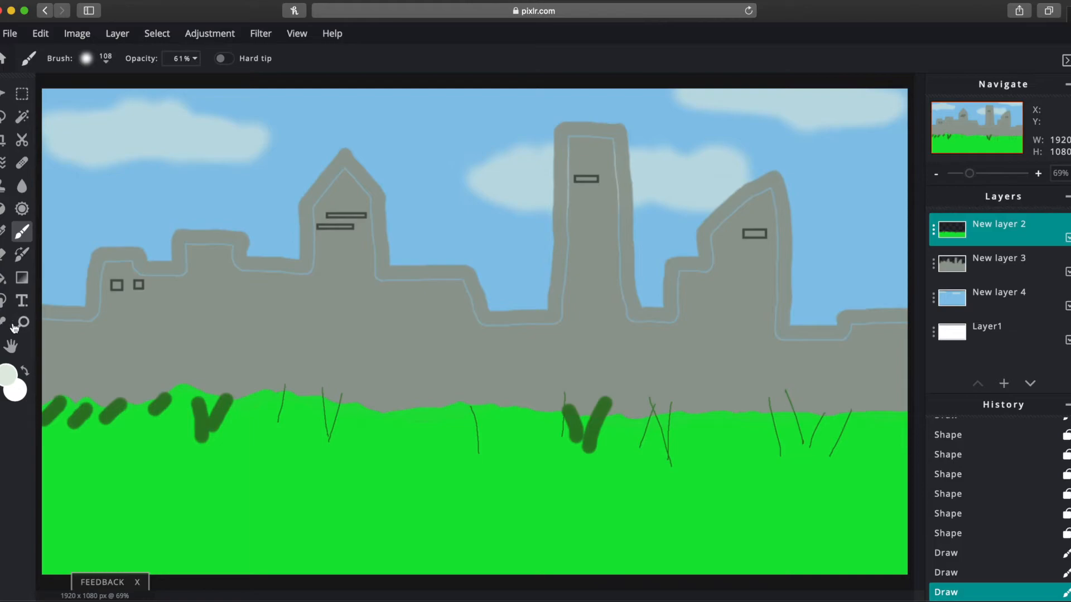
left_click(10, 376)
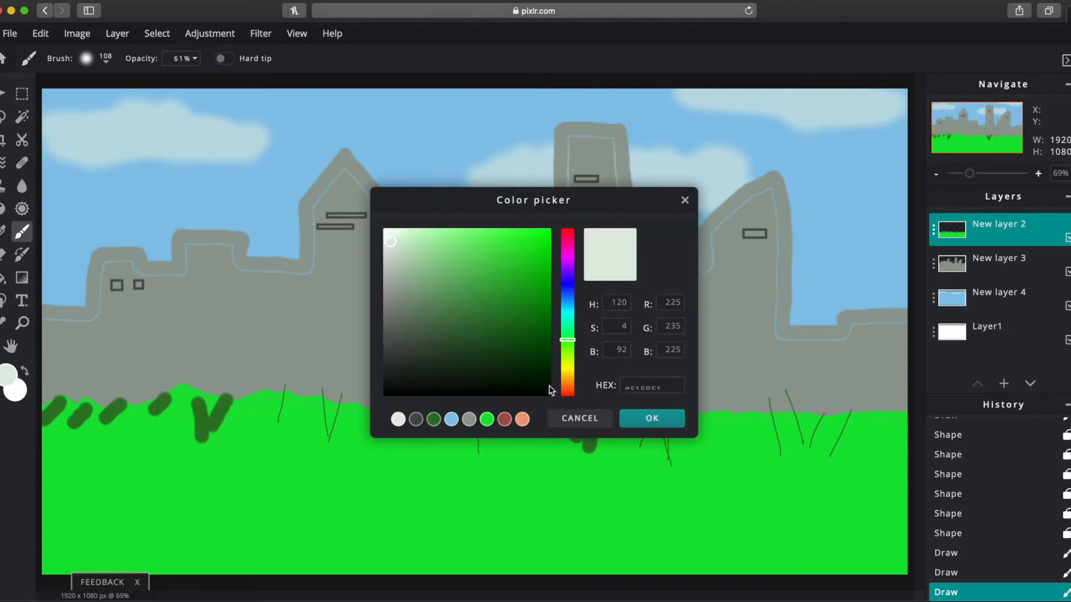
mouse_move(567, 370)
left_mouse_down()
mouse_move(568, 354)
mouse_move(568, 377)
left_mouse_up()
left_click(514, 291)
left_click_drag(515, 291, 518, 324)
left_click(645, 420)
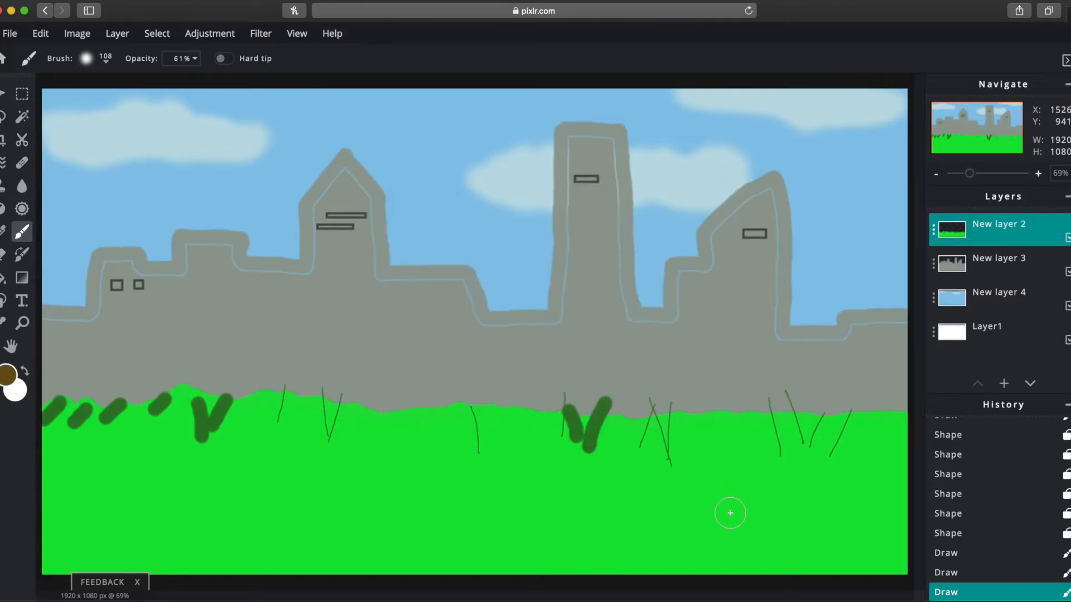
- Reduce the brush softness to 10%
left_click(107, 59)
left_click_drag(139, 143, 103, 144)
left_click(107, 62)
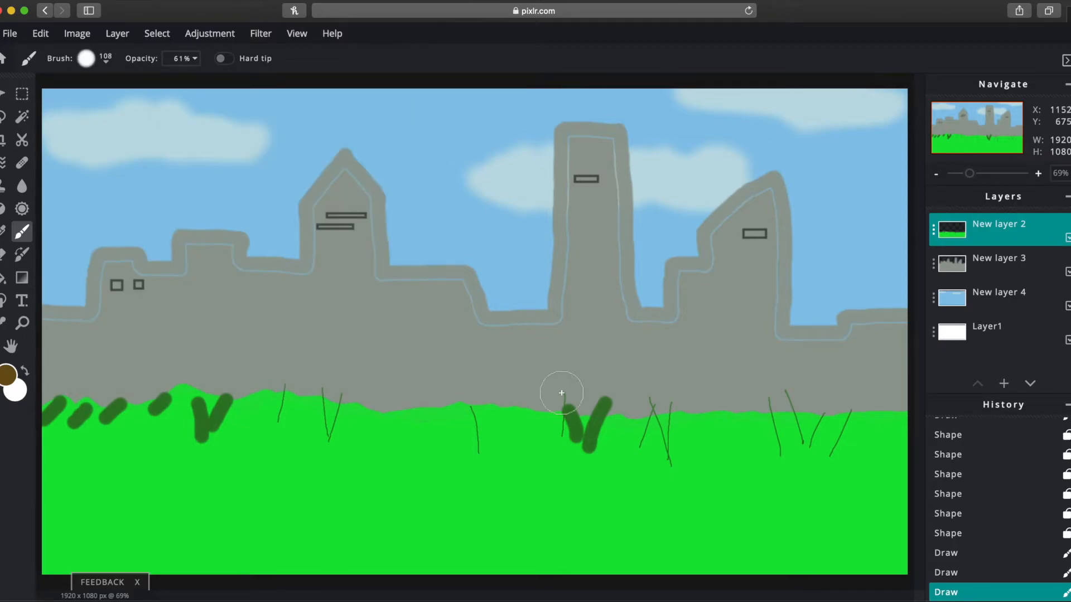
left_click_drag(734, 495, 788, 406)
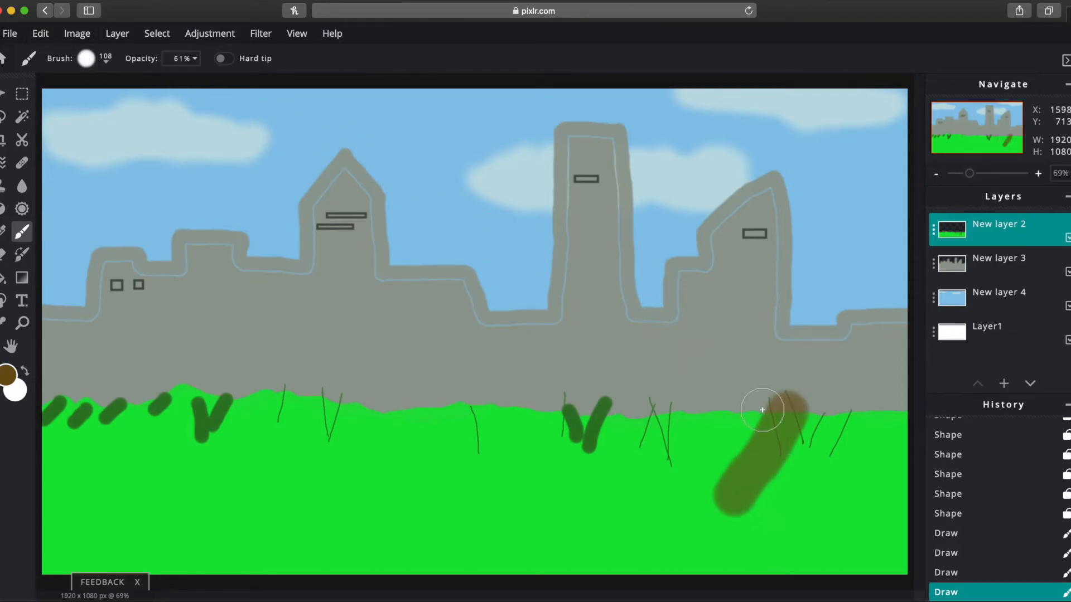
left_click(50, 35)
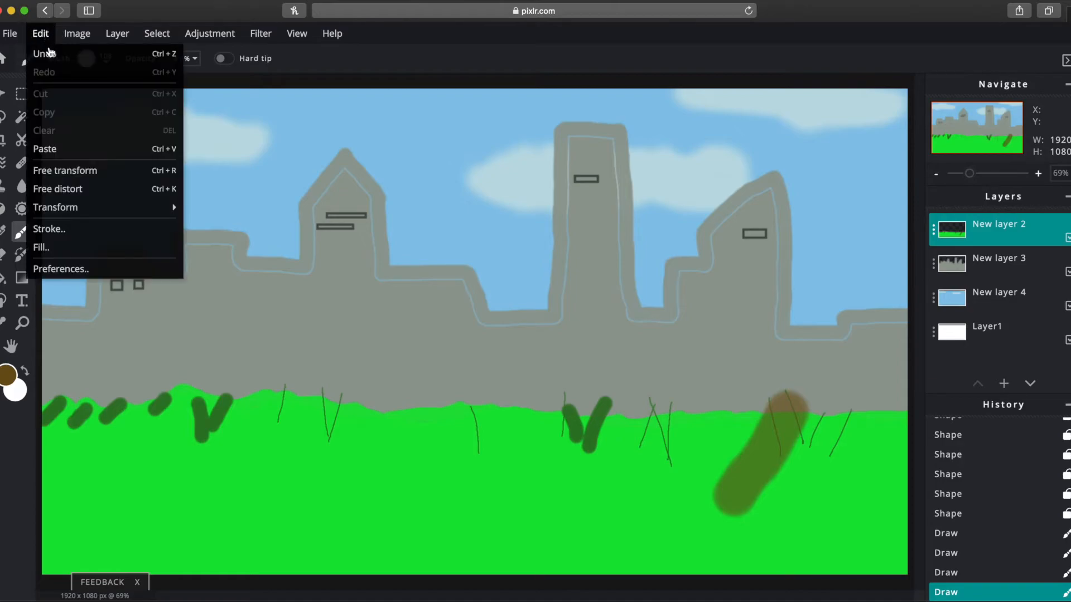
left_click(92, 58)
- Set the brush to 100% opacity and 80 px, and paint a brown tree trunk with spreading branches on the right of the scene
left_click(195, 59)
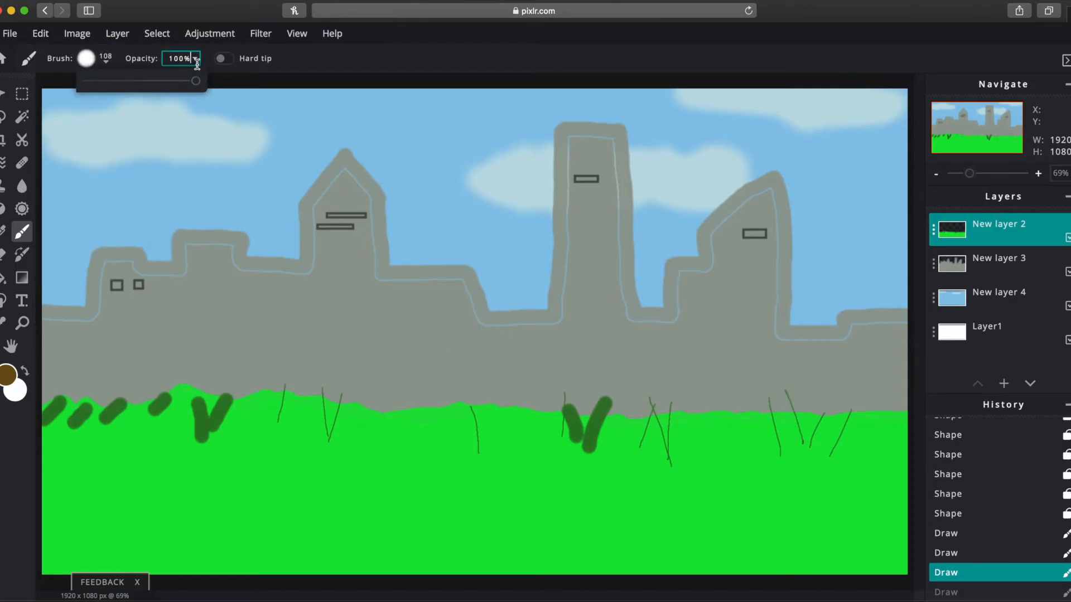
left_click(106, 59)
left_click_drag(105, 106, 100, 106)
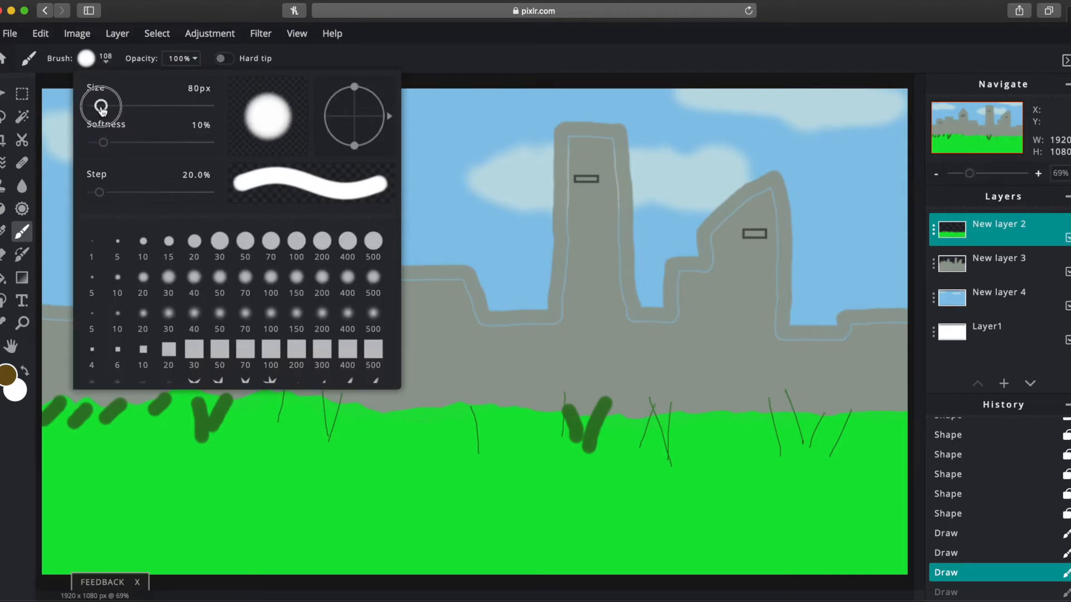
left_click(107, 61)
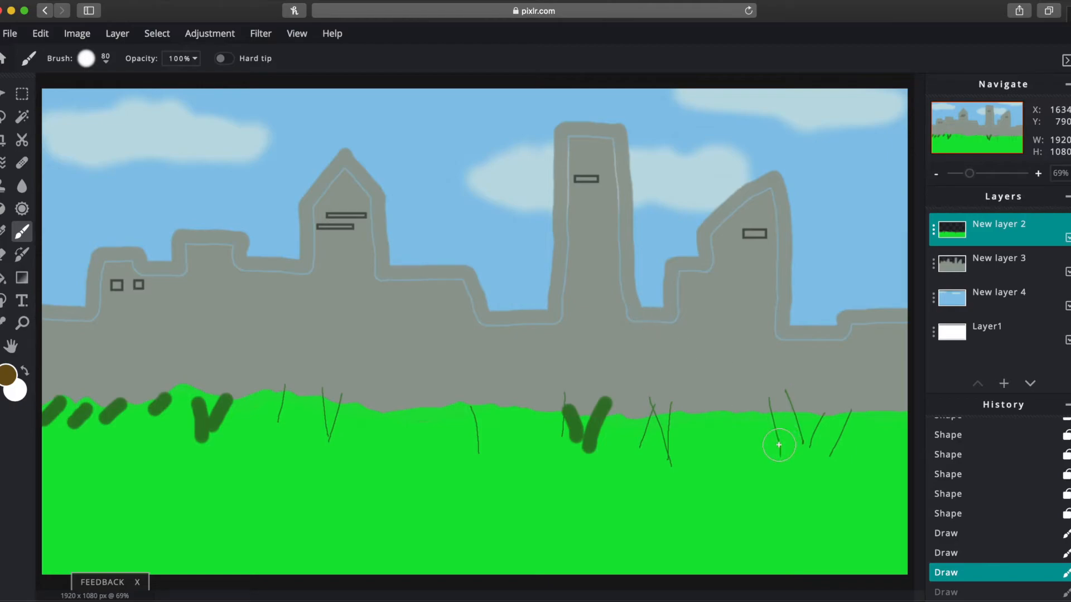
mouse_move(752, 488)
left_mouse_down()
mouse_move(829, 342)
mouse_move(829, 282)
mouse_move(823, 359)
mouse_move(780, 492)
mouse_move(814, 326)
mouse_move(811, 287)
mouse_move(745, 260)
mouse_move(698, 228)
left_mouse_up()
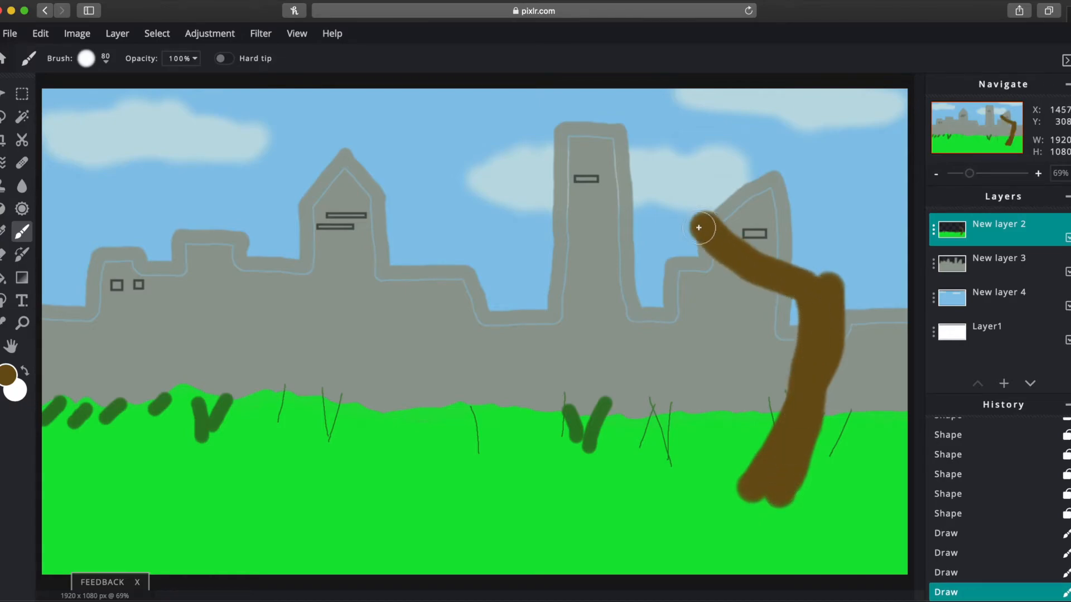
mouse_move(802, 257)
left_mouse_down()
mouse_move(765, 223)
mouse_move(755, 191)
mouse_move(820, 270)
mouse_move(838, 228)
mouse_move(842, 151)
left_mouse_up()
left_click_drag(841, 302, 898, 241)
mouse_move(844, 325)
left_mouse_down()
mouse_move(812, 365)
mouse_move(791, 491)
left_mouse_up()
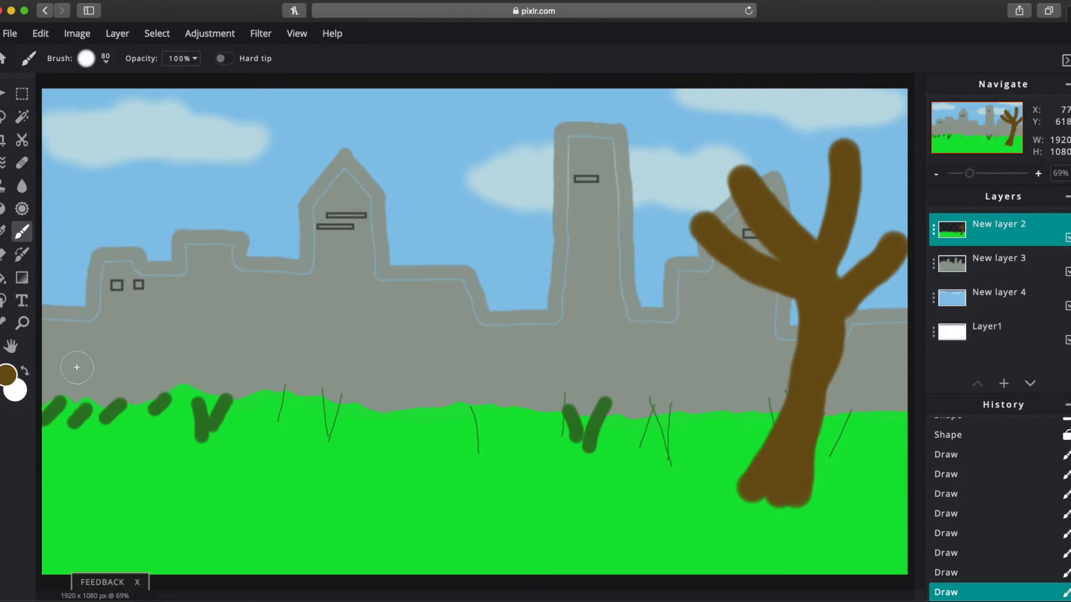
- Set the foreground color to dark green, RGB 11, 133, 24, and paint a leafy canopy over the tree's branches
left_click(7, 376)
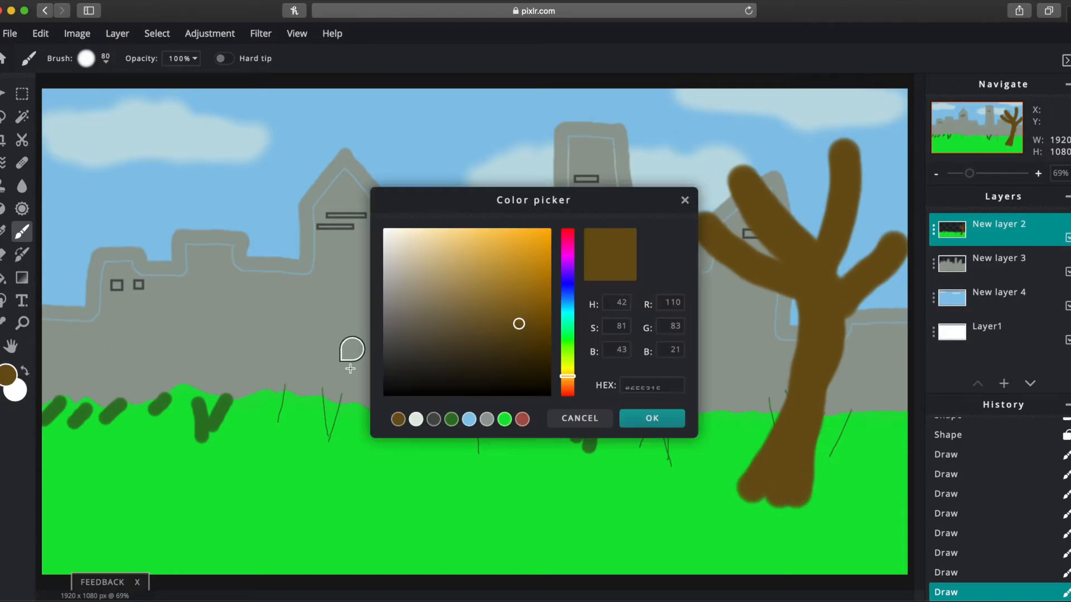
left_click(567, 336)
left_click_drag(547, 329, 537, 308)
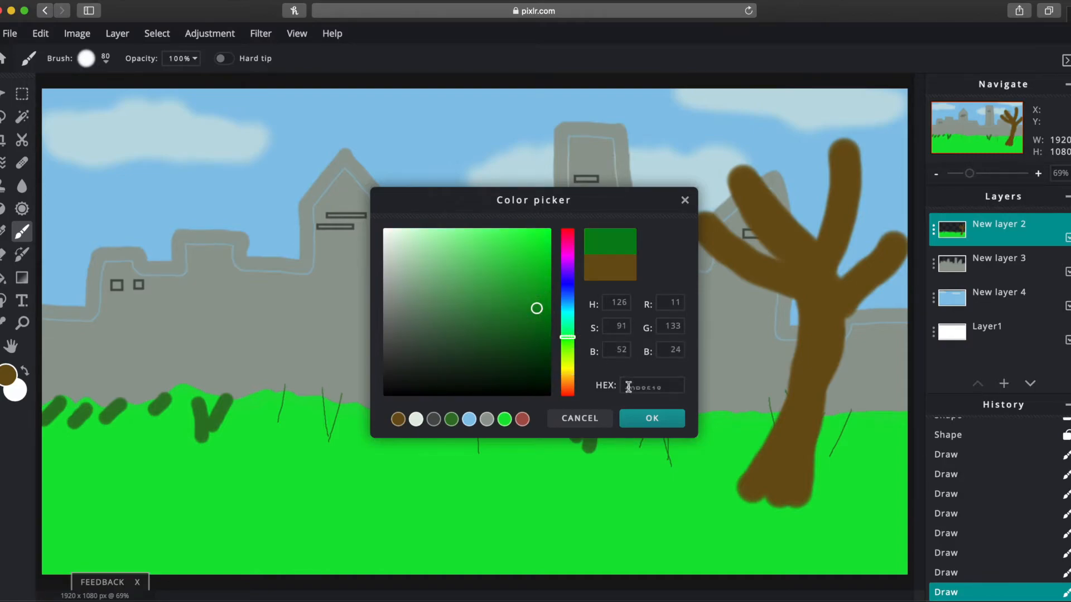
left_click(643, 421)
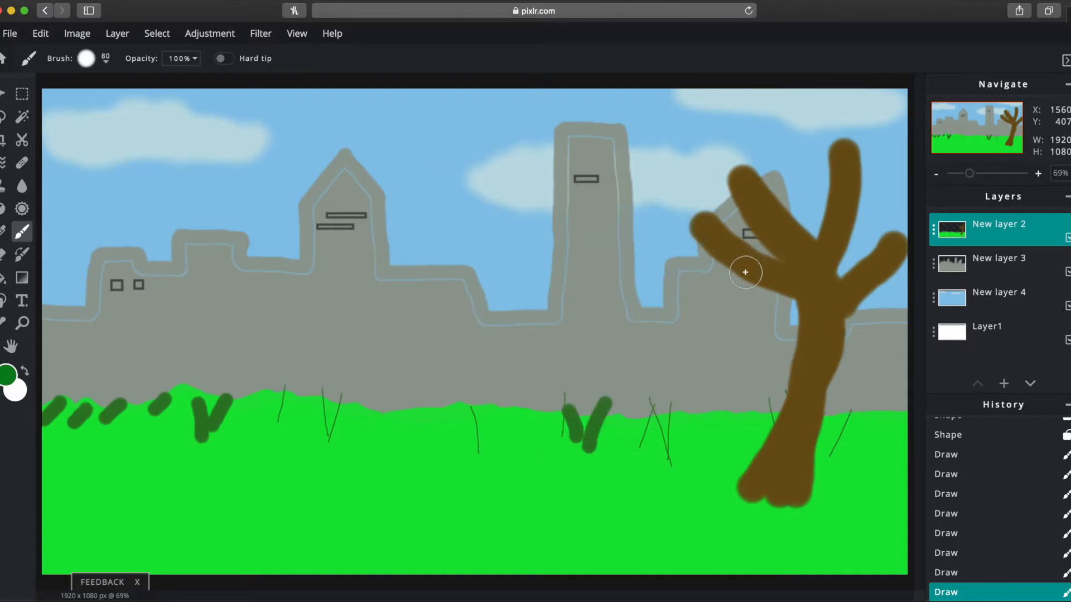
mouse_move(745, 272)
left_mouse_down()
mouse_move(694, 272)
mouse_move(670, 249)
mouse_move(677, 234)
mouse_move(717, 222)
mouse_move(708, 257)
mouse_move(667, 223)
mouse_move(719, 159)
mouse_move(816, 167)
mouse_move(858, 146)
mouse_move(899, 199)
mouse_move(901, 219)
mouse_move(883, 207)
mouse_move(899, 162)
mouse_move(876, 186)
mouse_move(869, 227)
mouse_move(849, 222)
mouse_move(842, 191)
mouse_move(815, 198)
mouse_move(791, 182)
mouse_move(764, 194)
mouse_move(754, 214)
mouse_move(725, 214)
mouse_move(768, 208)
mouse_move(737, 197)
mouse_move(729, 179)
mouse_move(717, 184)
mouse_move(730, 250)
mouse_move(730, 235)
mouse_move(779, 244)
mouse_move(807, 216)
mouse_move(849, 245)
mouse_move(892, 244)
left_mouse_up()
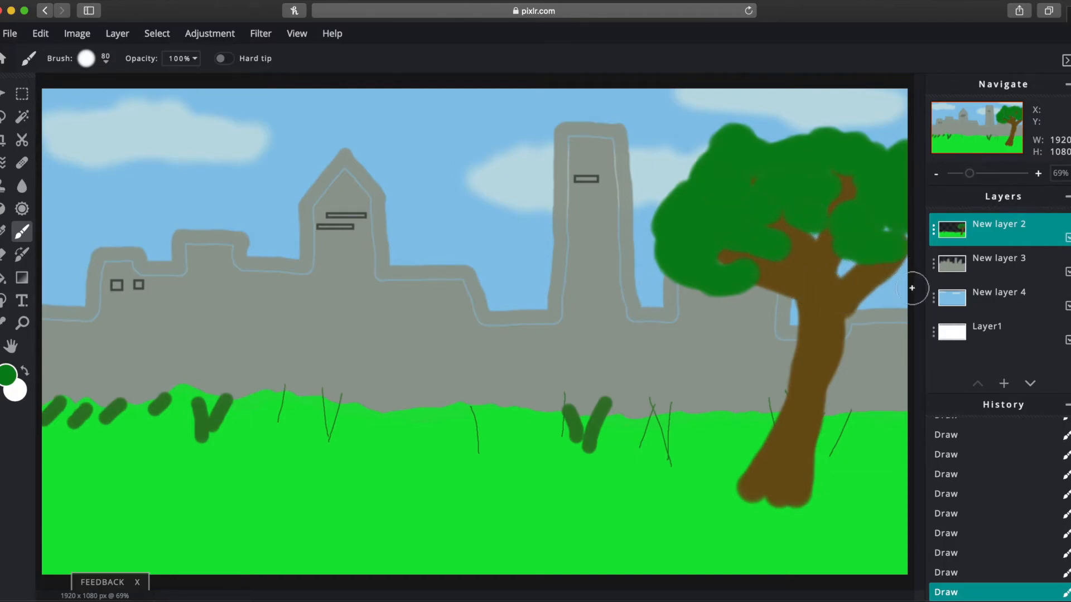
- Set the foreground color to dark brown, RGB 66, 50, 15, starting from the saved trunk brown
left_click(5, 376)
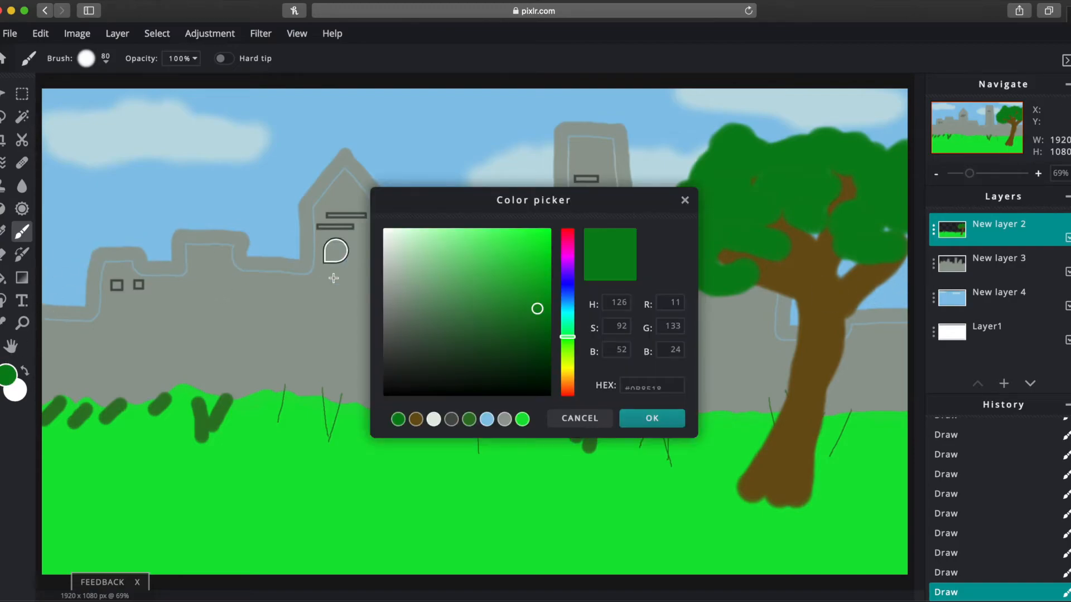
left_click(415, 420)
mouse_move(527, 256)
left_mouse_down()
mouse_move(509, 294)
mouse_move(513, 356)
left_mouse_up()
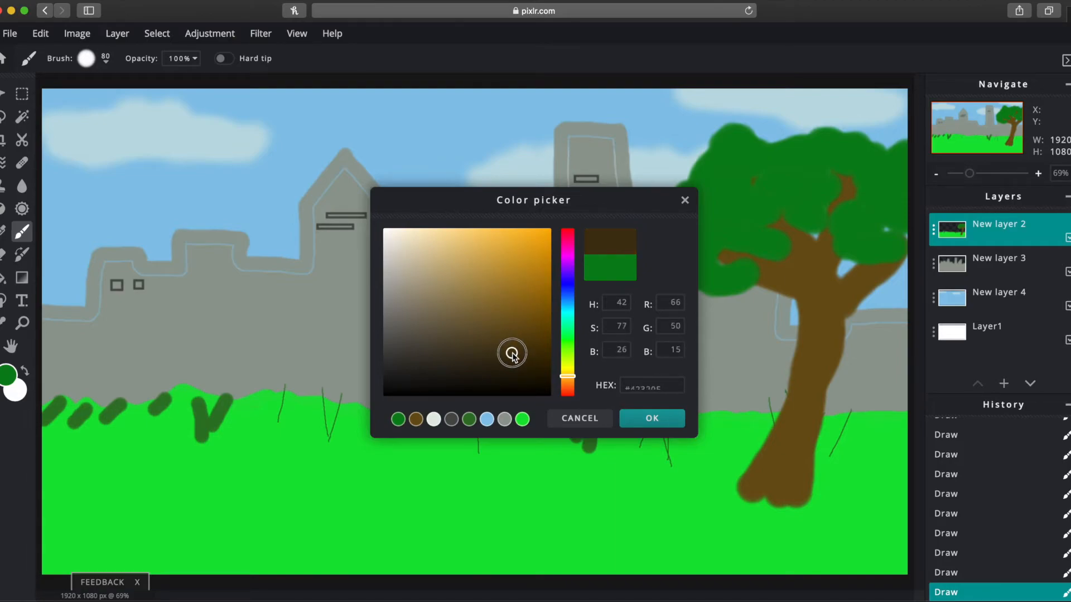
left_click(652, 419)
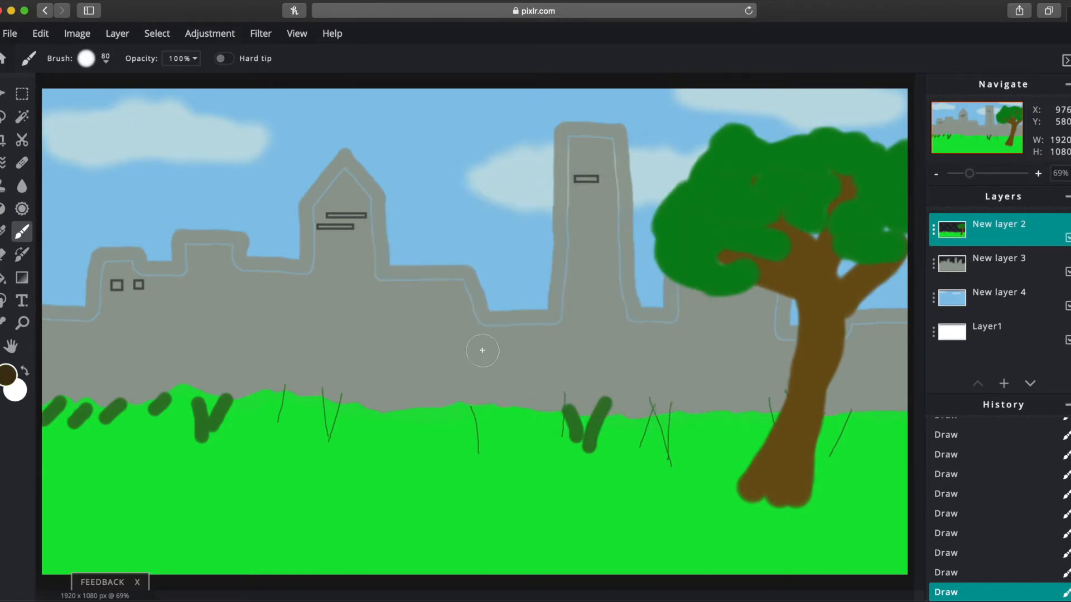
- Reduce the brush size to 19 px
left_click(106, 60)
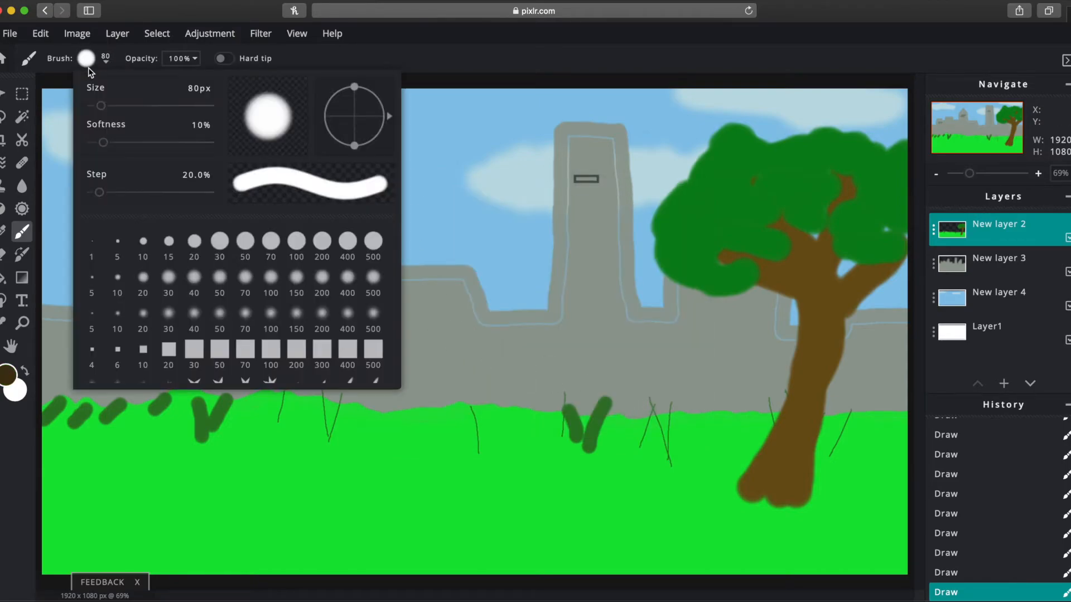
left_click_drag(99, 106, 93, 106)
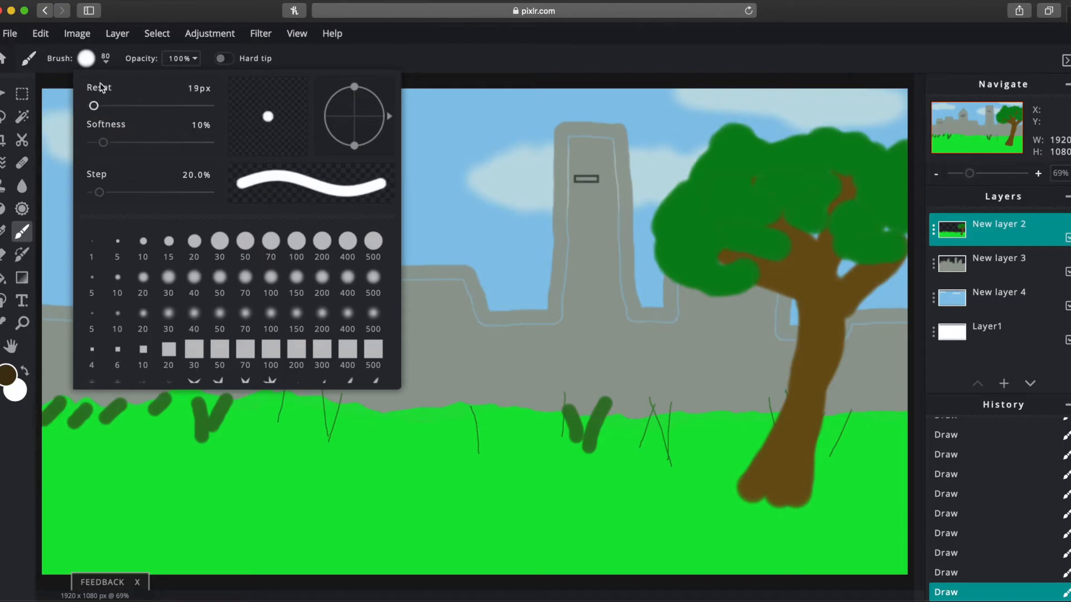
left_click(106, 59)
- Set the brush size to 8 px for detail work at the base of the tree
left_click_drag(970, 182, 986, 174)
left_click_drag(1006, 129, 1014, 129)
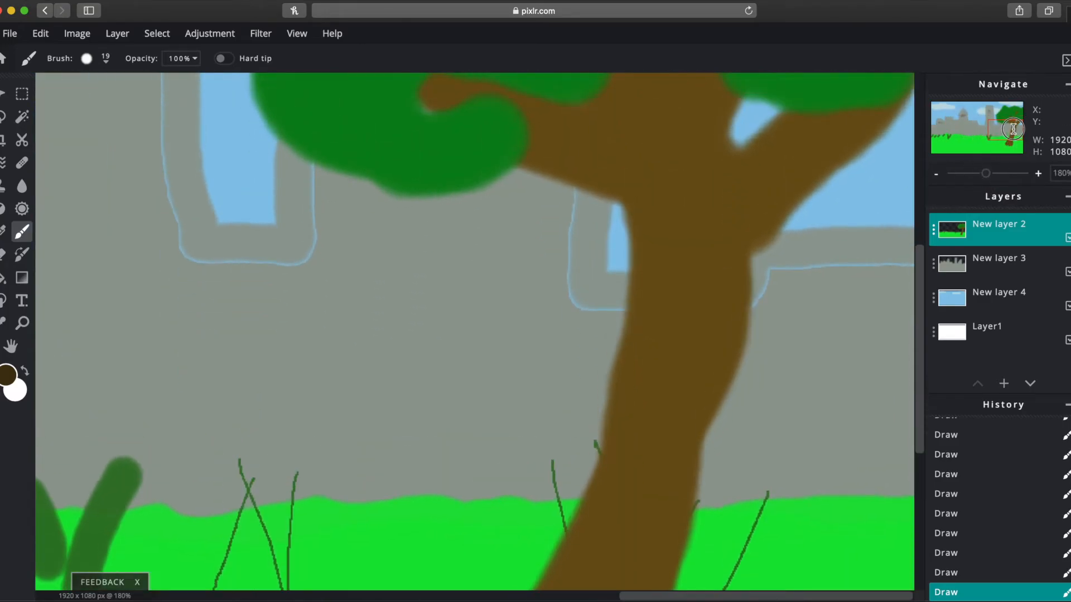
left_click(10, 346)
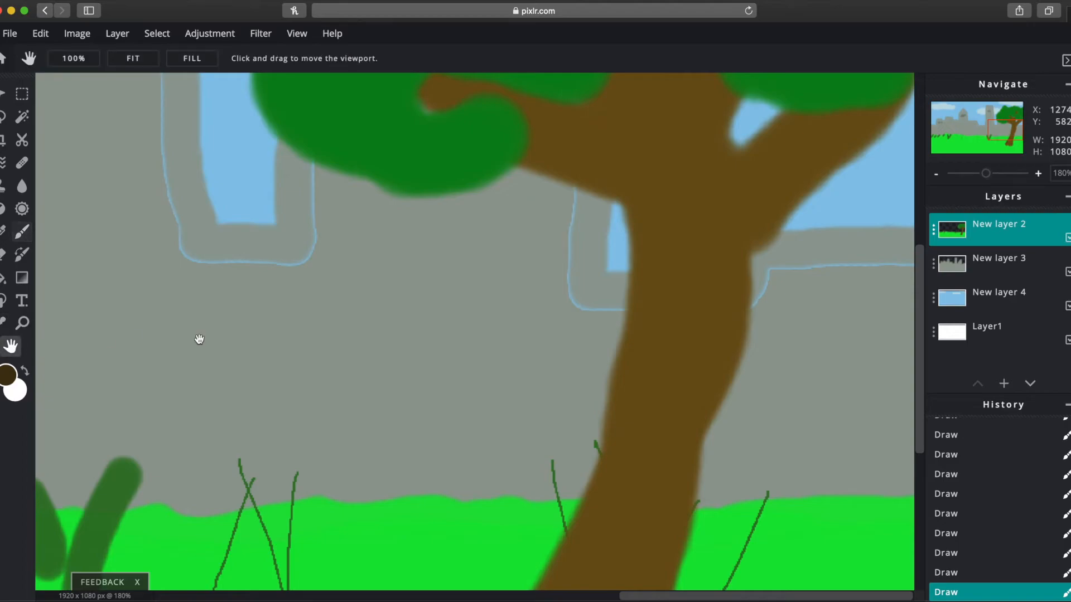
left_click_drag(526, 305, 404, 310)
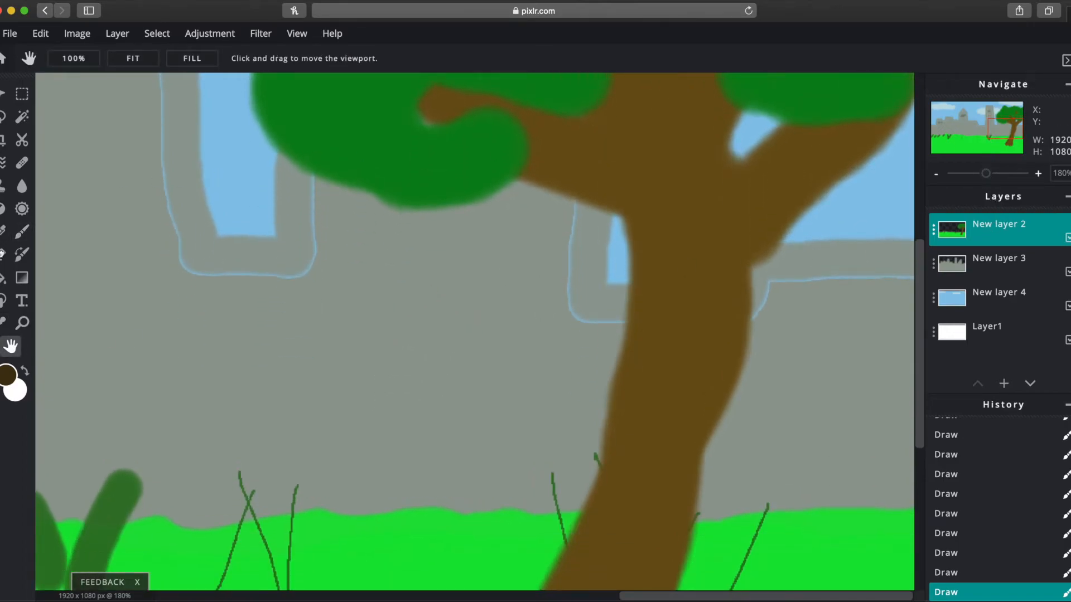
left_click(20, 234)
scroll(608, 518, "down", 7)
scroll(603, 520, "up", 6)
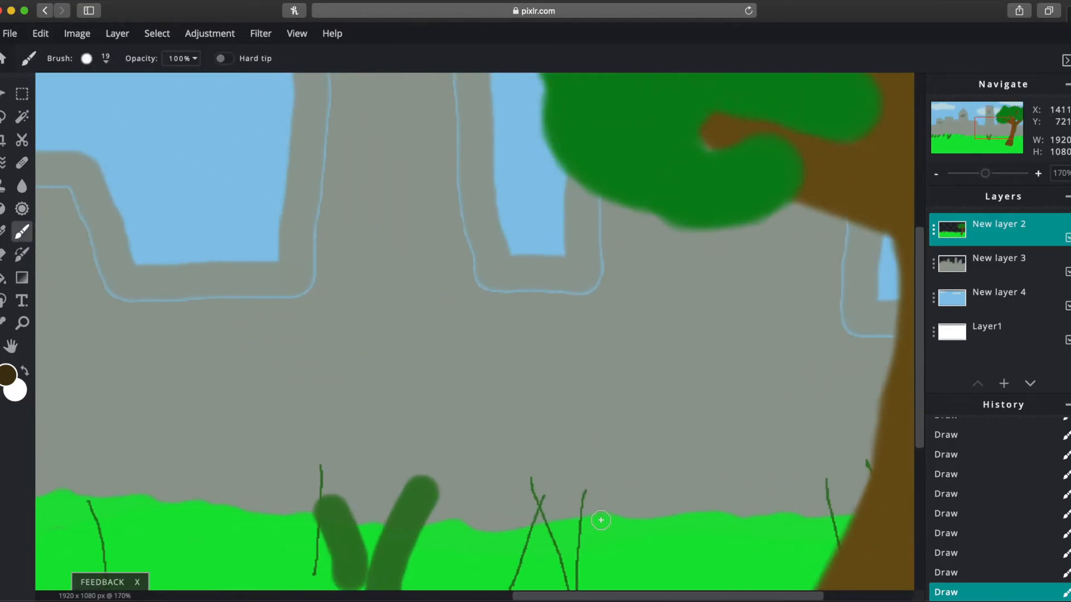
left_click_drag(1006, 129, 1019, 144)
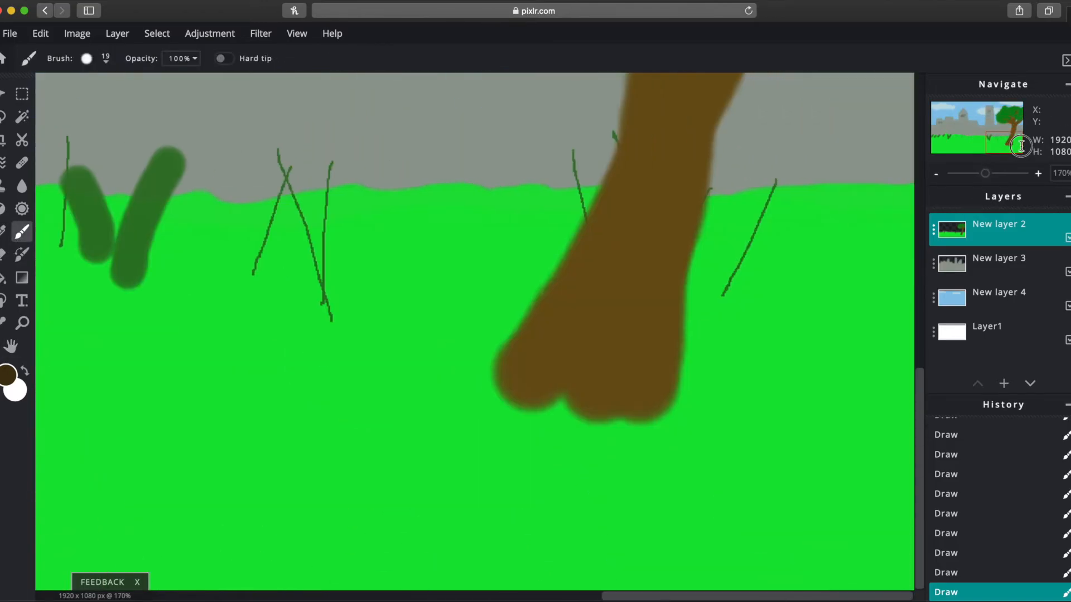
left_click(106, 60)
left_click_drag(93, 105, 93, 106)
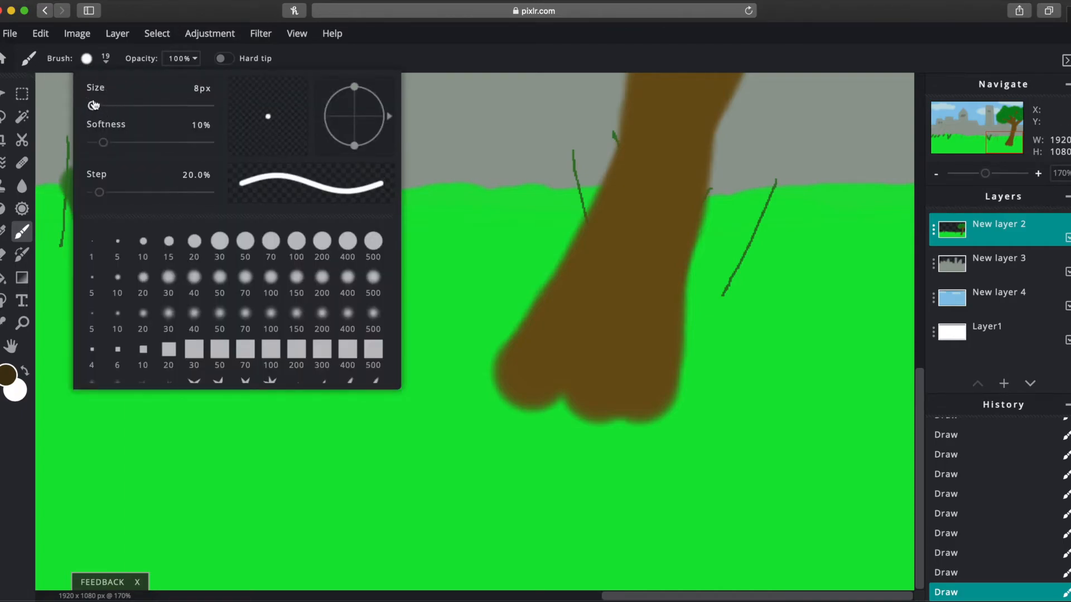
left_click(106, 65)
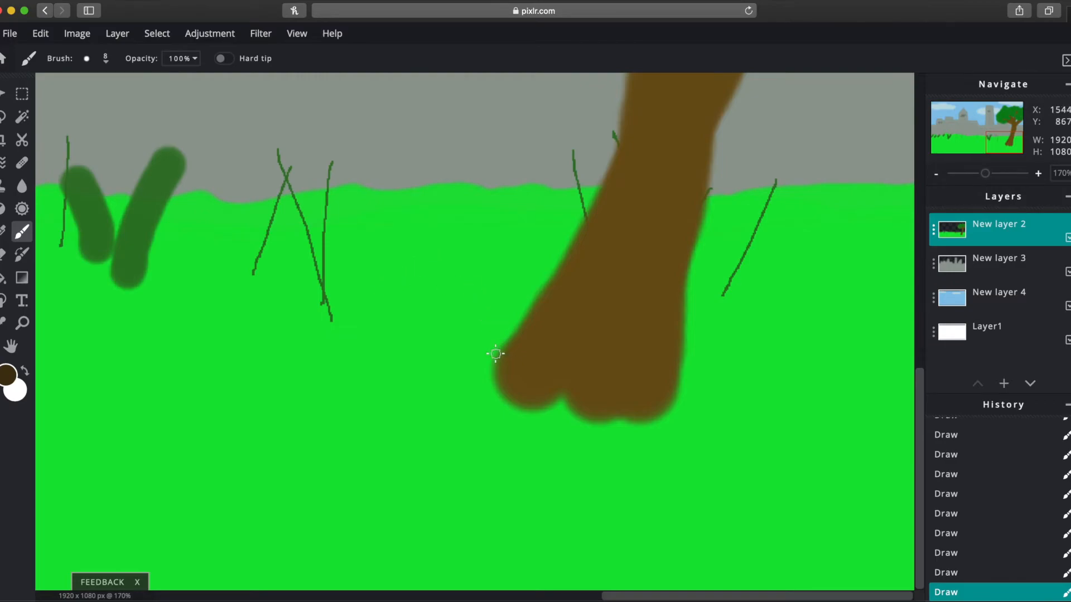
- Outline the tree's trunk, roots and branches in dark brown and add short bark lines along the trunk and branch forks
mouse_move(494, 363)
left_mouse_down()
mouse_move(509, 326)
mouse_move(568, 265)
mouse_move(628, 131)
left_mouse_up()
scroll(673, 252, "up", 2)
scroll(674, 252, "down", 5)
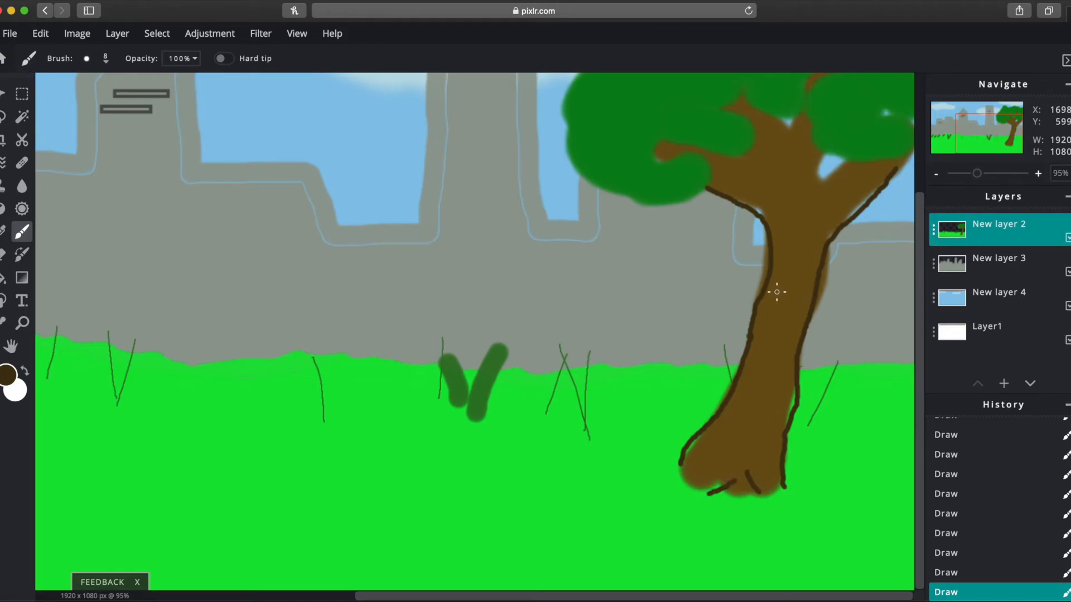
left_click_drag(742, 384, 736, 399)
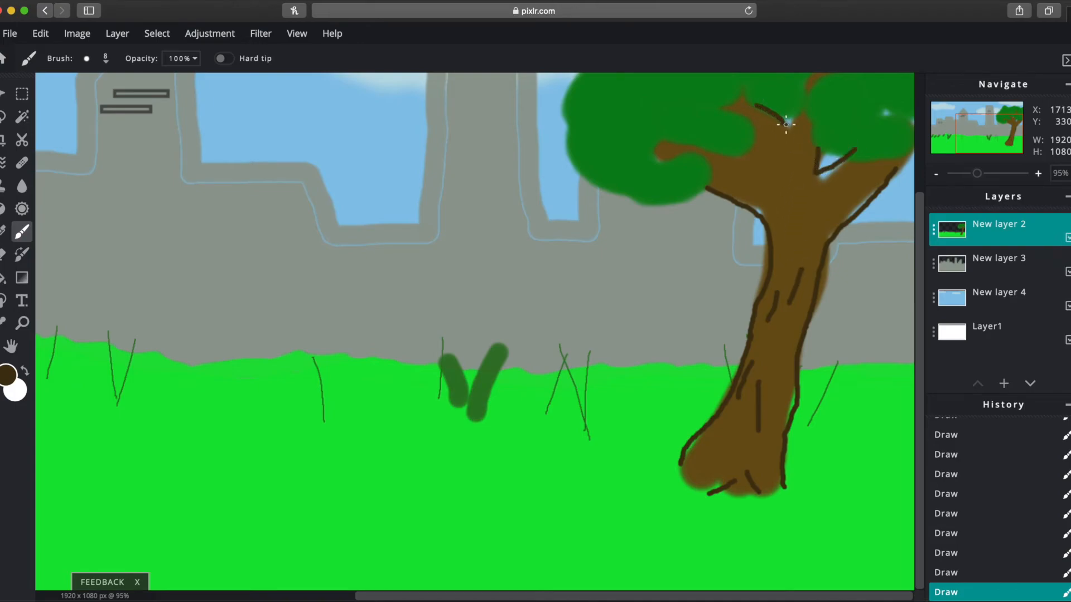
scroll(680, 352, "down", 5)
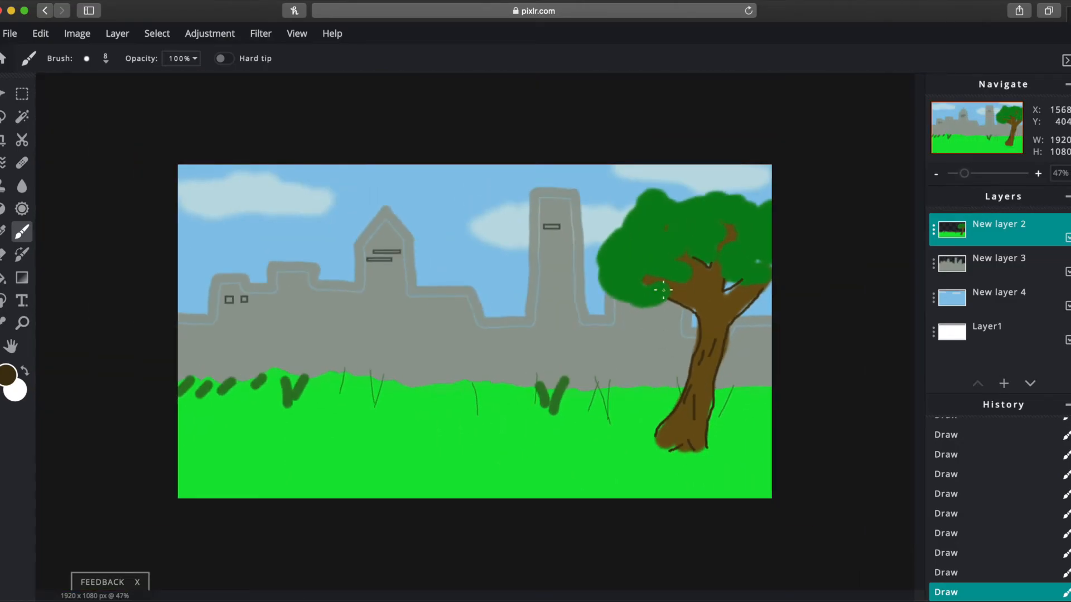
scroll(662, 291, "up", 1)
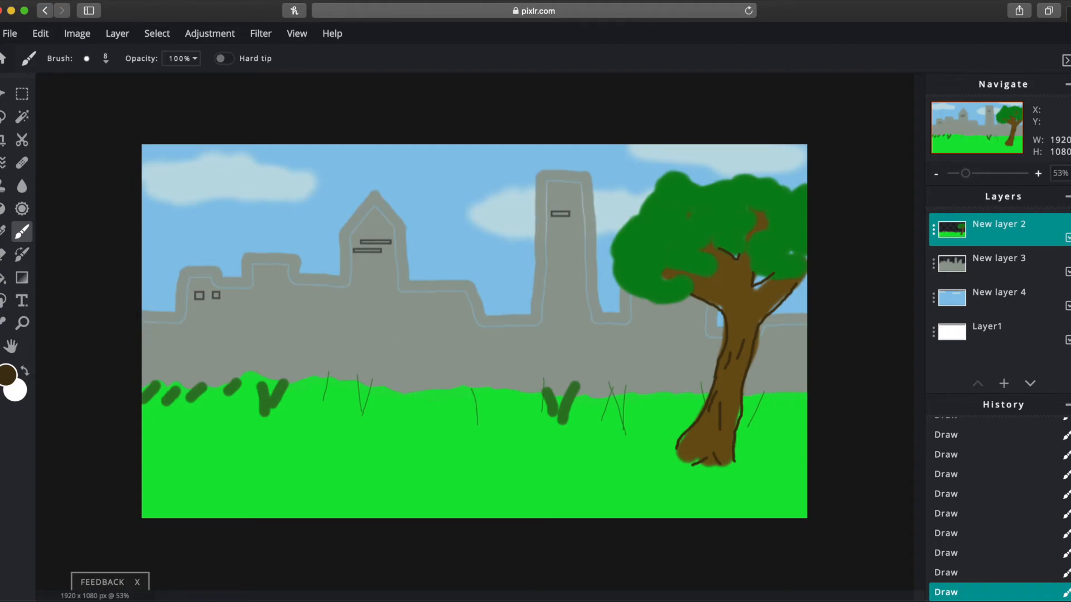
- Return to the home page's history and pin the active doodle project
left_click(3, 60)
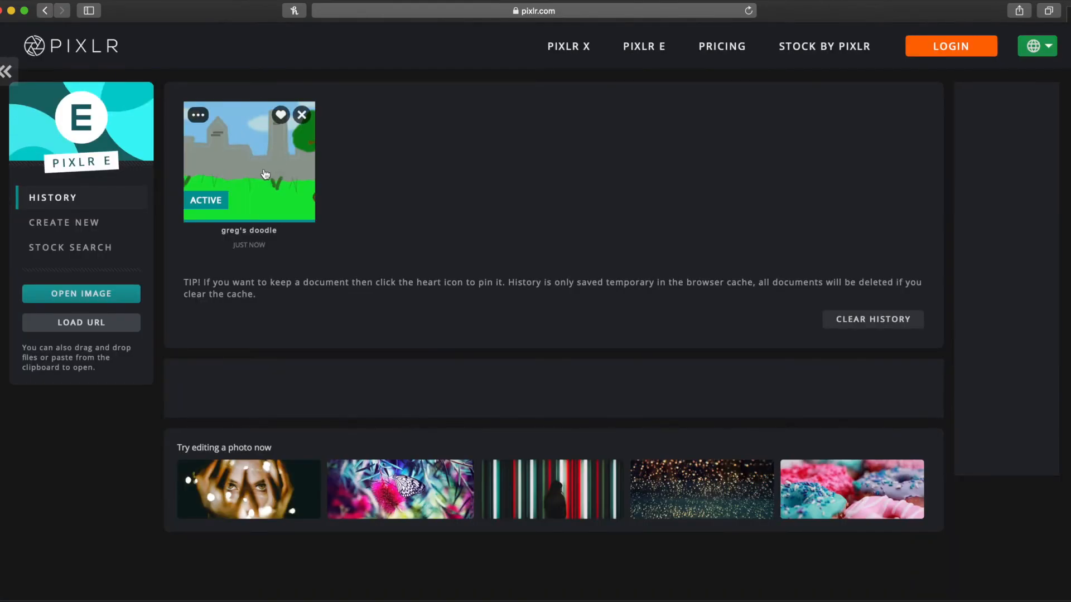
left_click(282, 112)
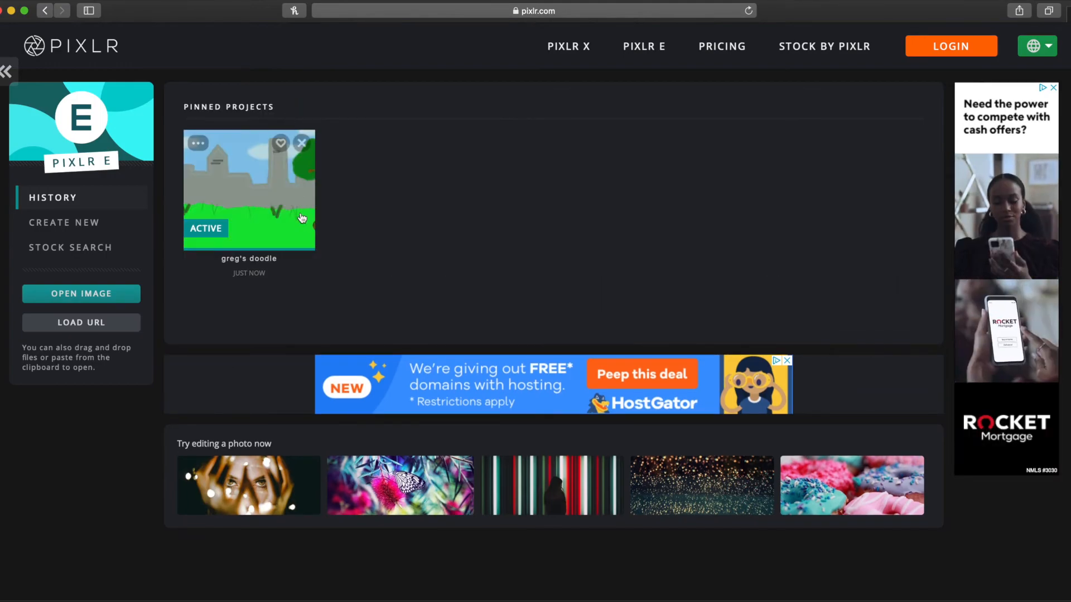
- Unpin the active doodle project and reopen it in the editor
left_click(281, 143)
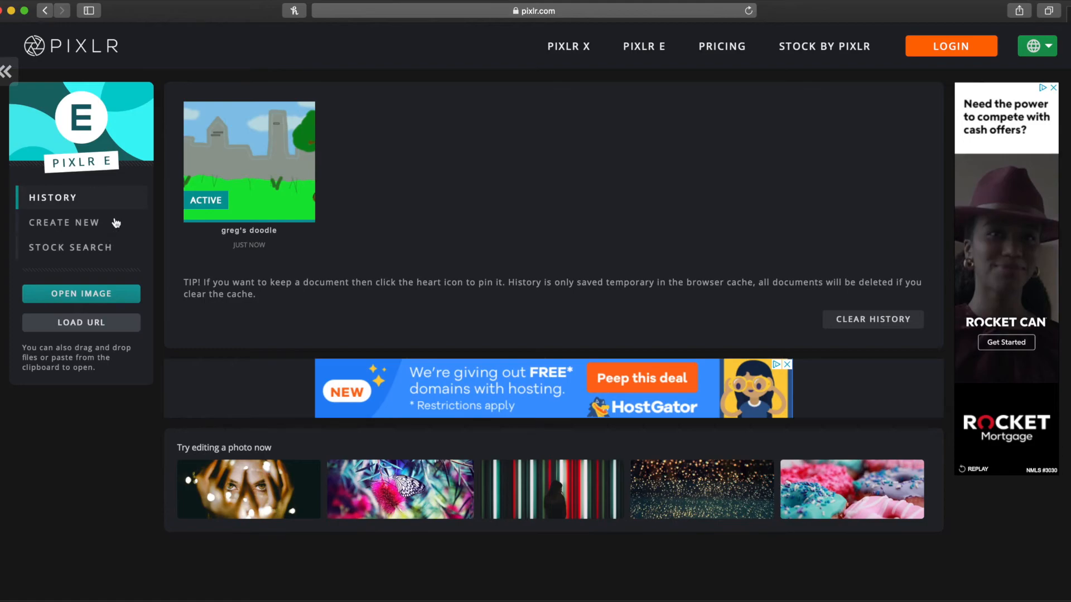
left_click(249, 161)
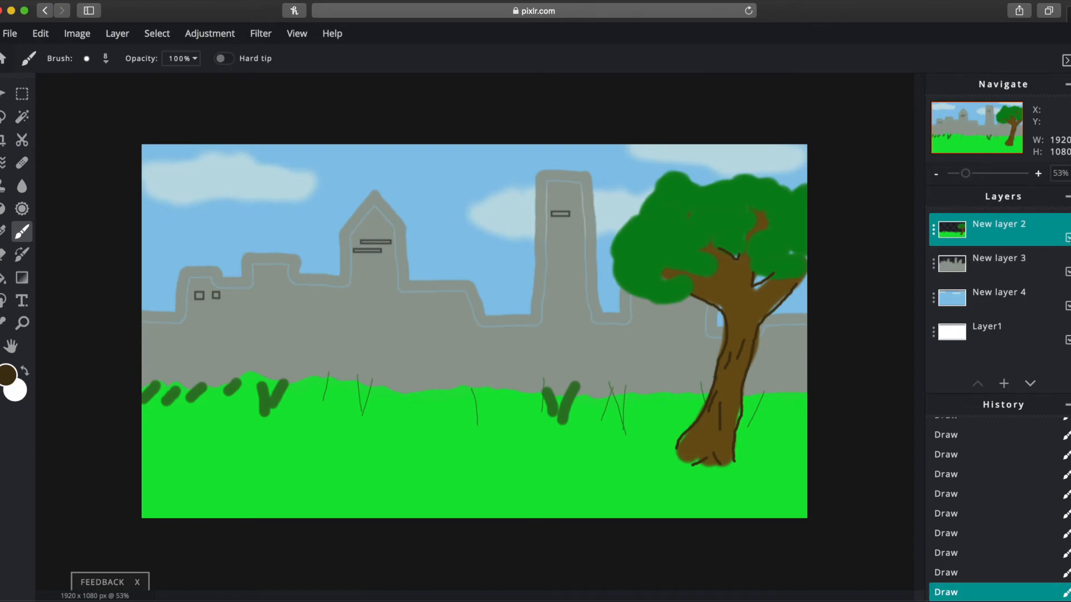
- Hide and reshow the grass-and-tree, skyline and sky layers one by one to check what each contains
left_click(1068, 238)
left_click(1067, 237)
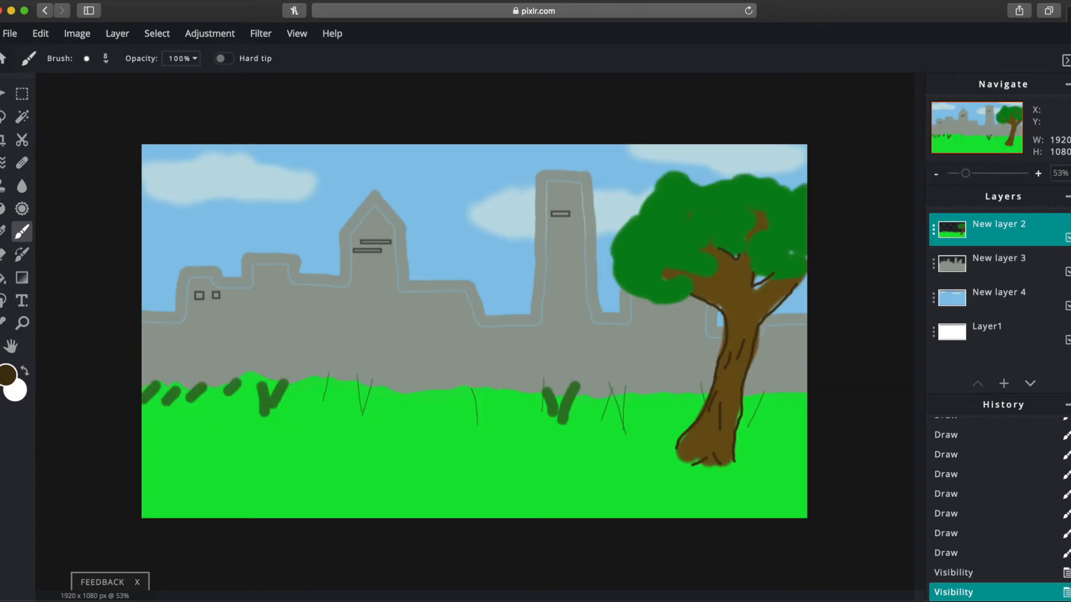
left_click(1068, 271)
left_click(1068, 272)
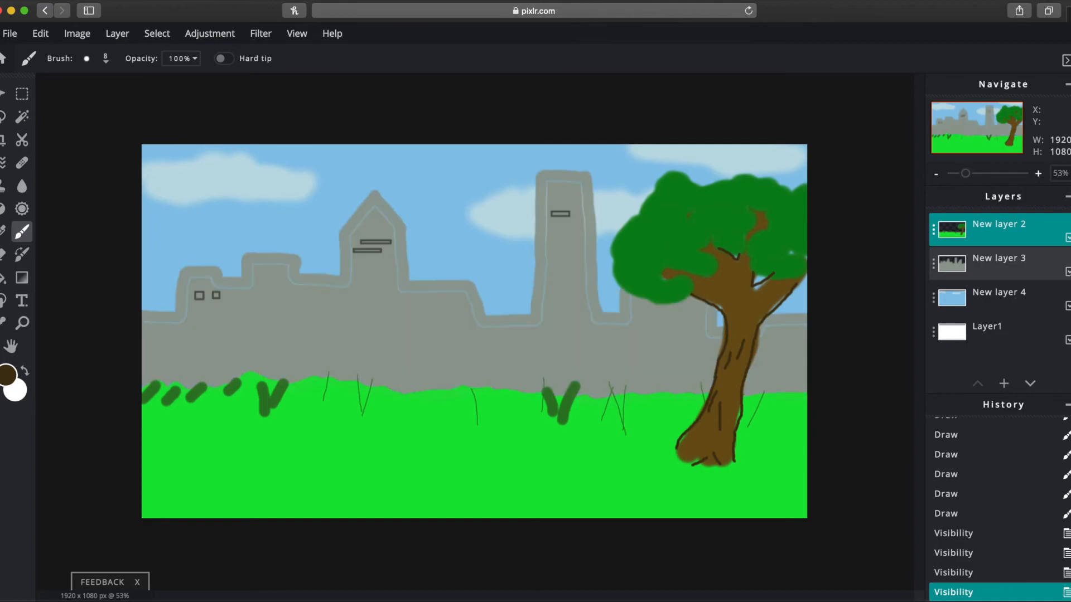
left_click(1067, 306)
left_click(1068, 306)
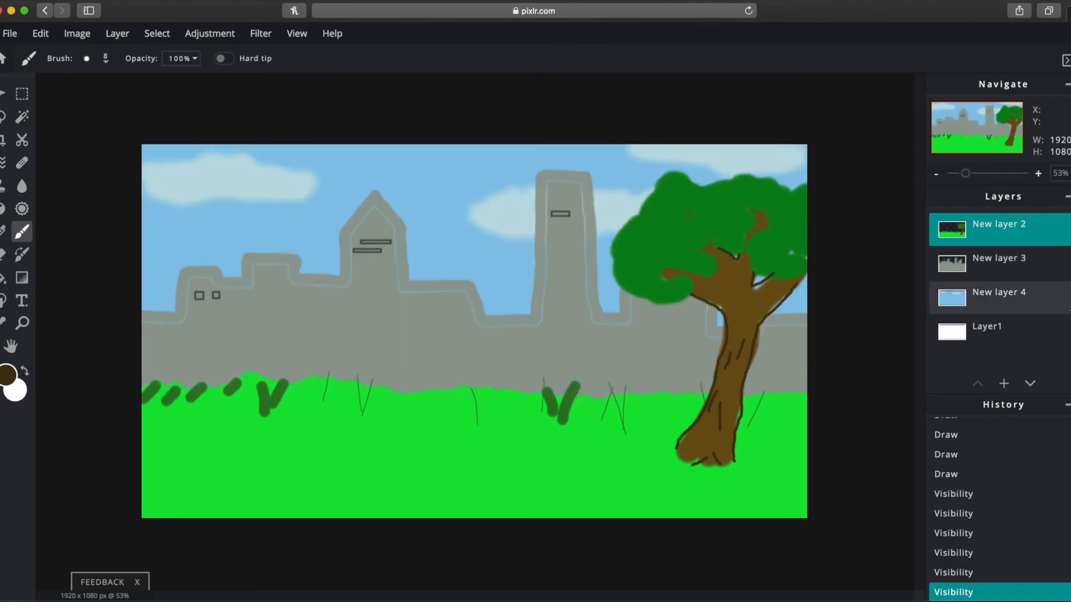
- Hide the skyline layer and add an empty layer directly beneath the grass-and-tree layer
left_click(1067, 271)
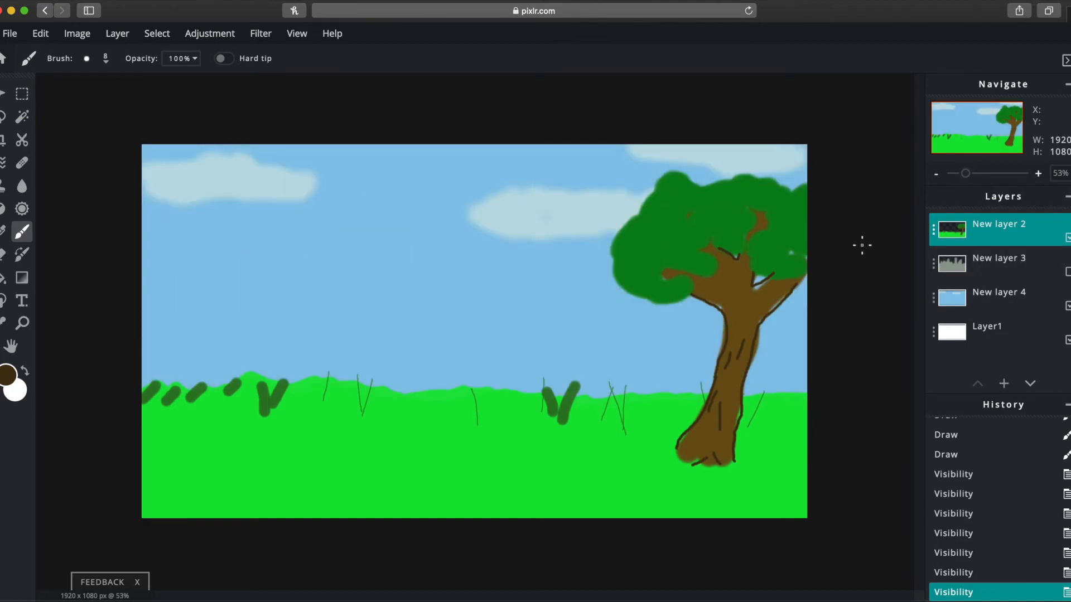
left_click(117, 34)
left_click(118, 53)
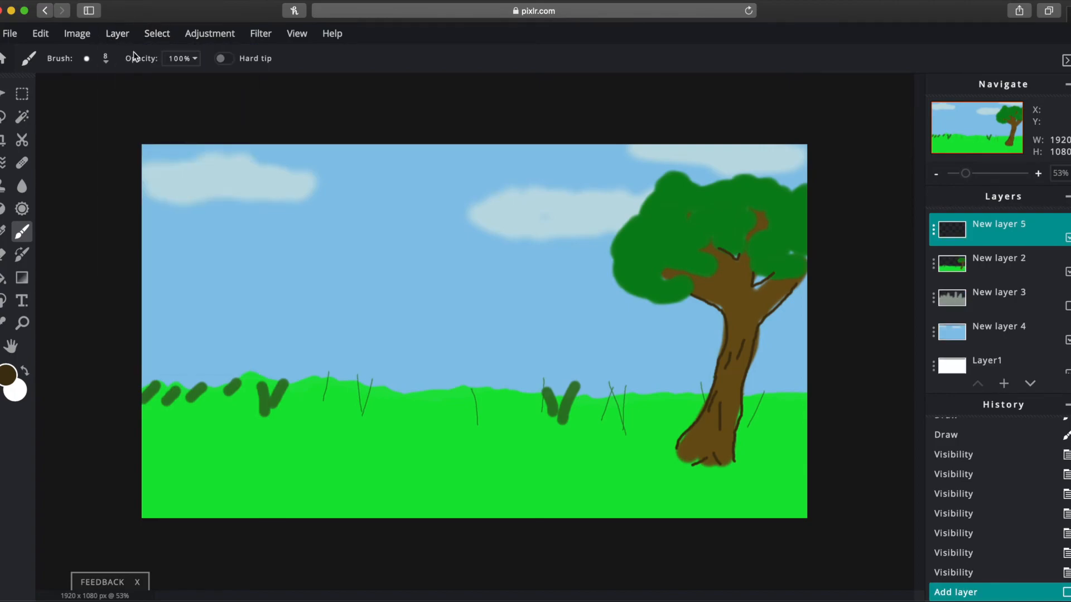
left_click_drag(987, 235, 986, 263)
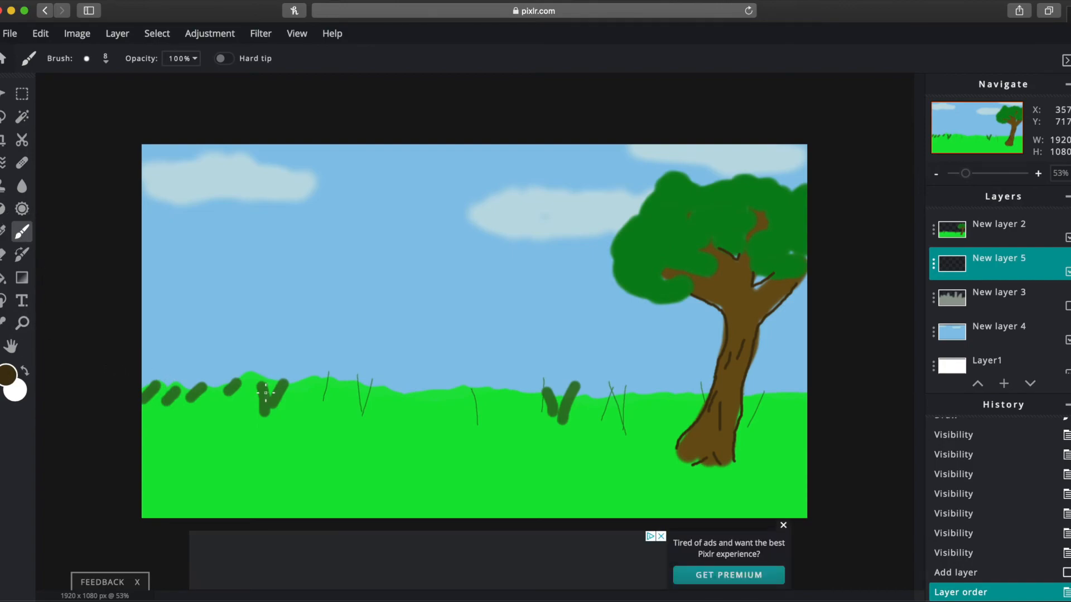
- Draw the dark brown outline of a house with a pitched roof and gabled side wall, standing behind the grass
mouse_move(231, 383)
left_mouse_down()
mouse_move(217, 270)
mouse_move(399, 270)
mouse_move(422, 274)
mouse_move(440, 423)
left_mouse_up()
mouse_move(215, 272)
left_mouse_down()
mouse_move(271, 209)
mouse_move(448, 205)
mouse_move(458, 210)
mouse_move(424, 264)
left_mouse_up()
mouse_move(459, 205)
left_mouse_down()
mouse_move(512, 269)
mouse_move(504, 264)
mouse_move(526, 397)
left_mouse_up()
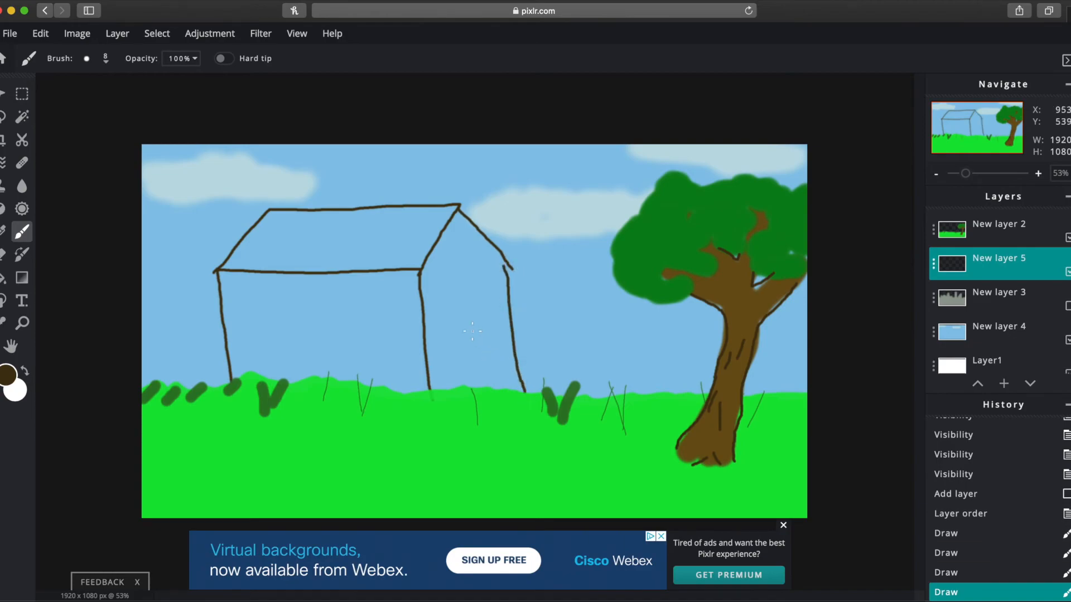
left_click_drag(417, 268, 513, 268)
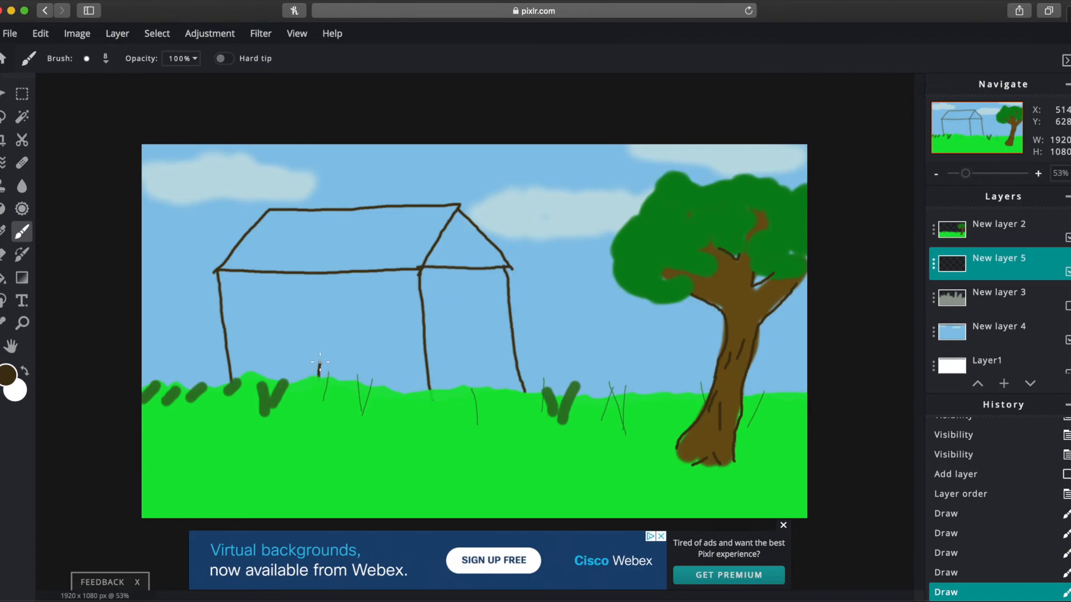
- Draw a small door and two windows on the house's front wall and four narrow windows on its side wall
left_click_drag(335, 384, 335, 385)
mouse_move(256, 335)
left_mouse_down()
mouse_move(287, 352)
mouse_move(285, 323)
mouse_move(253, 329)
left_mouse_up()
mouse_move(368, 322)
left_mouse_down()
mouse_move(367, 346)
mouse_move(378, 350)
mouse_move(380, 321)
mouse_move(364, 323)
left_mouse_up()
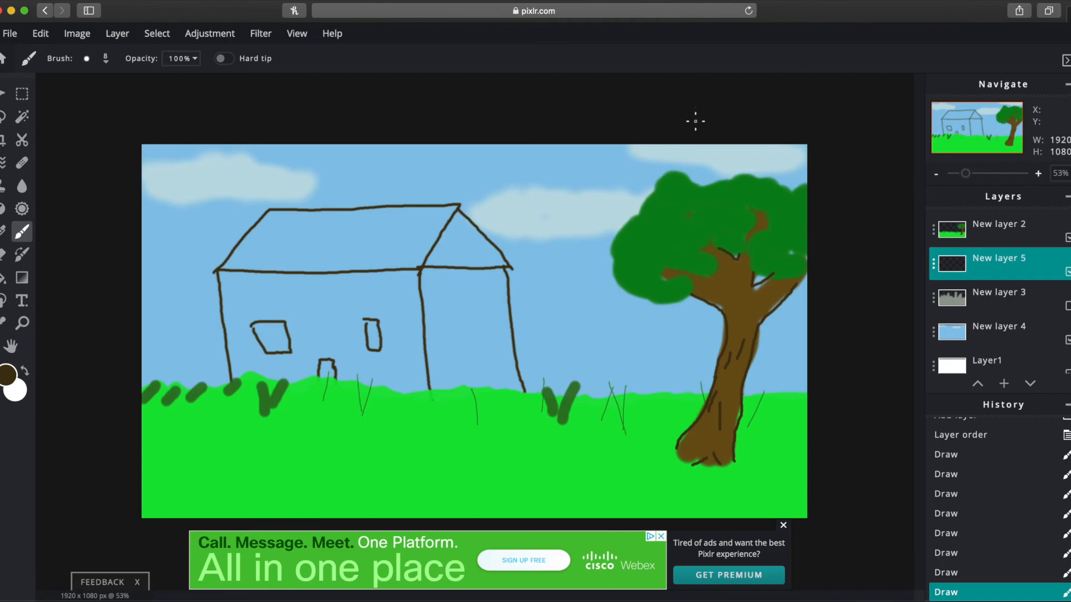
mouse_move(441, 291)
left_mouse_down()
mouse_move(448, 324)
mouse_move(456, 318)
mouse_move(442, 297)
mouse_move(479, 298)
mouse_move(485, 323)
mouse_move(478, 293)
left_mouse_up()
mouse_move(452, 363)
left_mouse_down()
mouse_move(458, 385)
mouse_move(452, 360)
mouse_move(483, 381)
mouse_move(492, 363)
mouse_move(481, 358)
left_mouse_up()
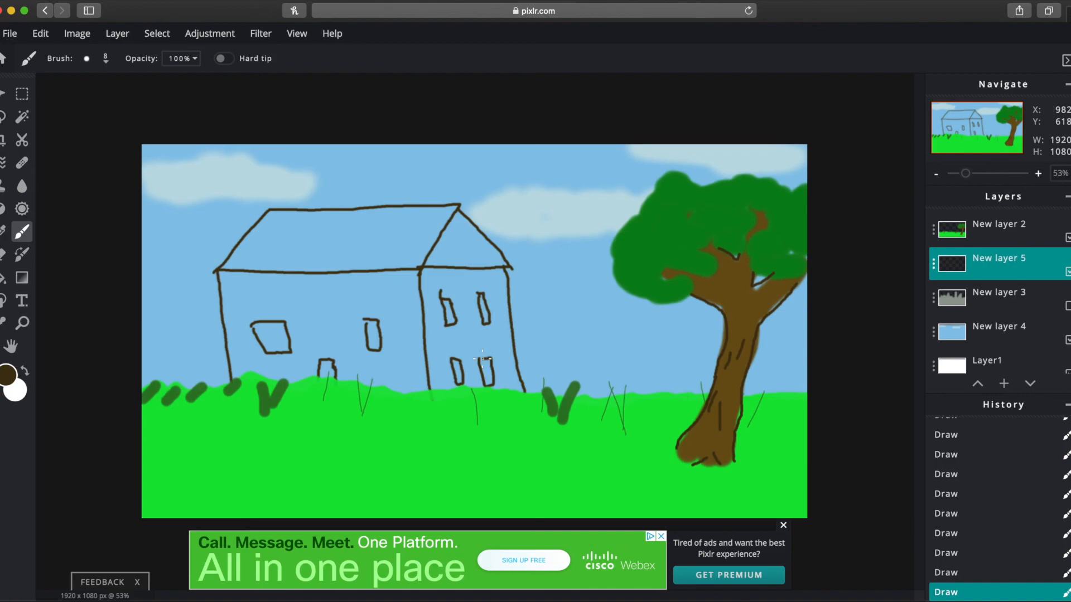
- Add four horizontal shingle lines to the roof and crossbars to the house's windows
mouse_move(247, 260)
left_mouse_down()
mouse_move(340, 259)
mouse_move(323, 239)
mouse_move(371, 241)
left_mouse_up()
left_click_drag(300, 226, 432, 225)
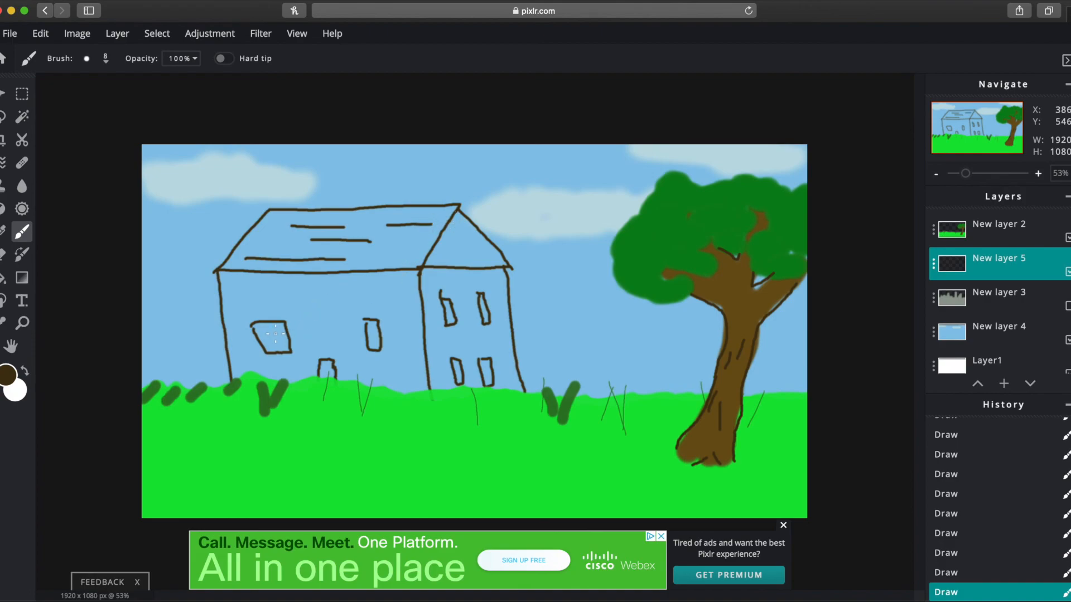
left_click_drag(264, 337, 291, 337)
left_click_drag(368, 338, 383, 337)
left_click_drag(437, 313, 478, 310)
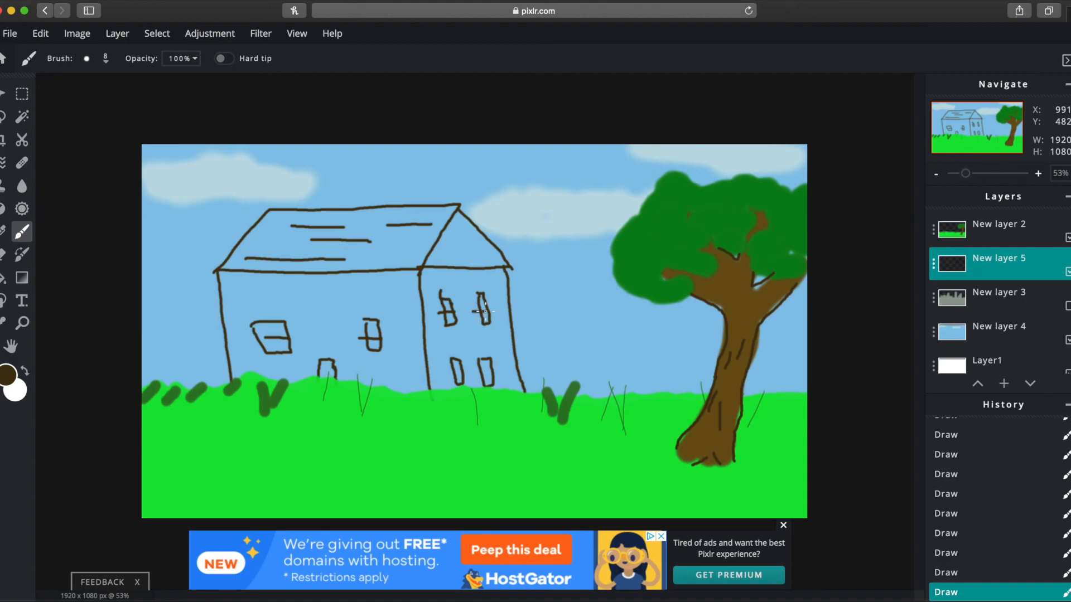
left_click_drag(453, 365, 463, 365)
left_click_drag(477, 365, 499, 366)
- Outline the tree's foliage with a jagged dark brown line on the grass-and-tree layer
left_click(986, 235)
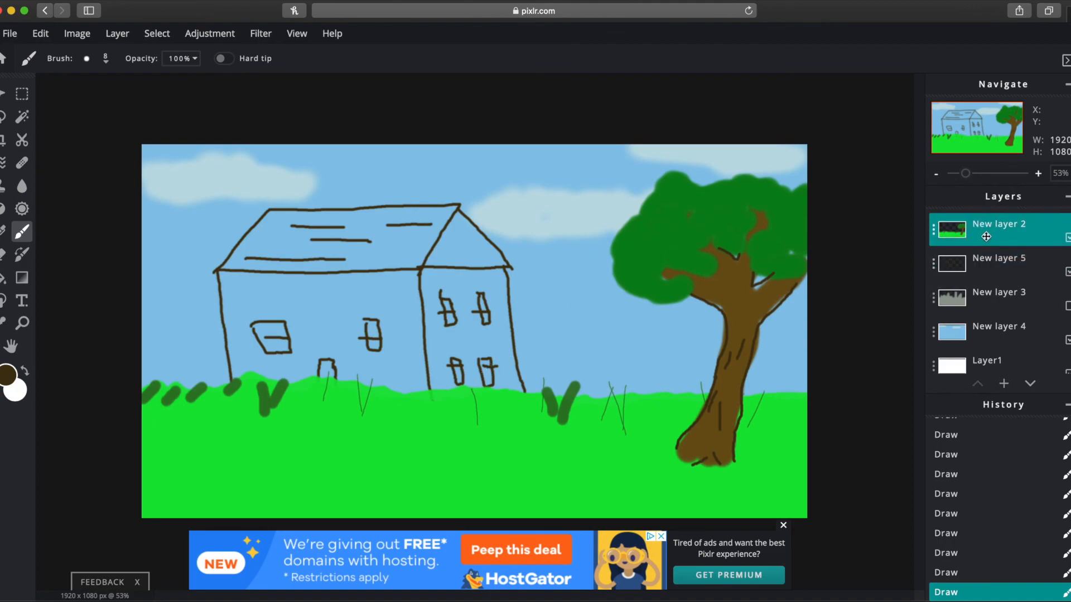
mouse_move(699, 185)
left_mouse_down()
mouse_move(668, 179)
mouse_move(651, 216)
mouse_move(611, 223)
mouse_move(610, 255)
mouse_move(641, 297)
mouse_move(692, 292)
mouse_move(693, 283)
mouse_move(652, 277)
mouse_move(702, 271)
mouse_move(711, 236)
mouse_move(742, 238)
mouse_move(750, 224)
mouse_move(755, 248)
mouse_move(762, 229)
mouse_move(745, 242)
mouse_move(752, 264)
mouse_move(808, 267)
left_mouse_up()
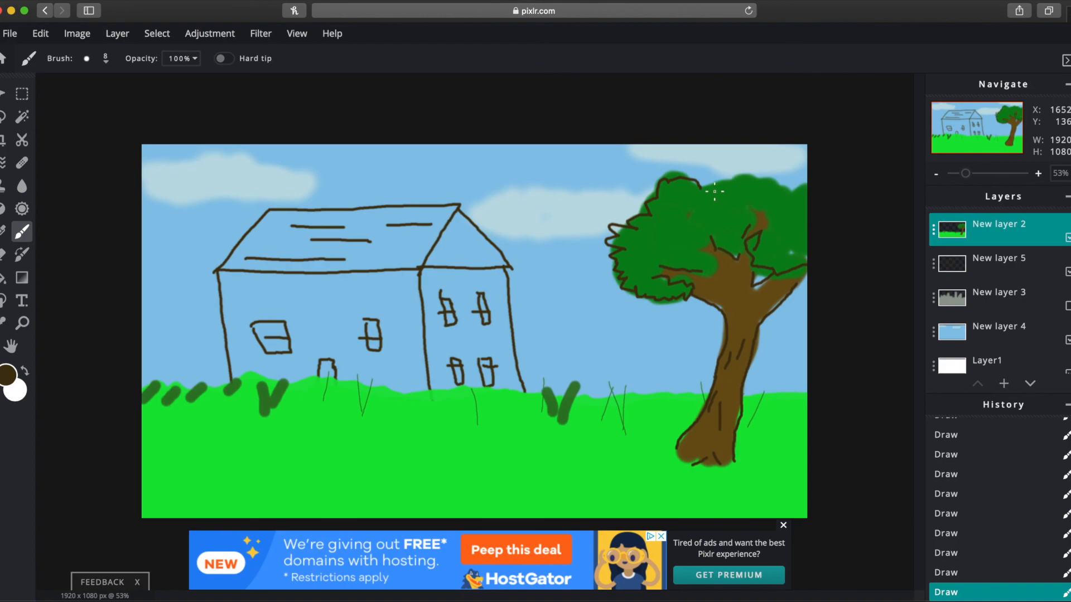
mouse_move(704, 188)
left_mouse_down()
mouse_move(749, 178)
mouse_move(818, 189)
left_mouse_up()
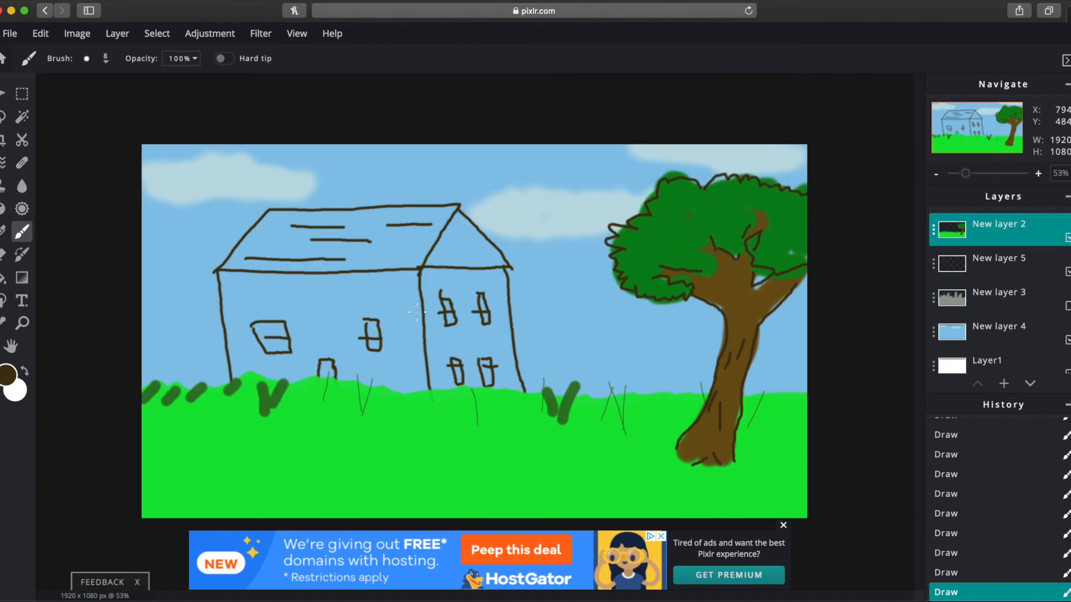